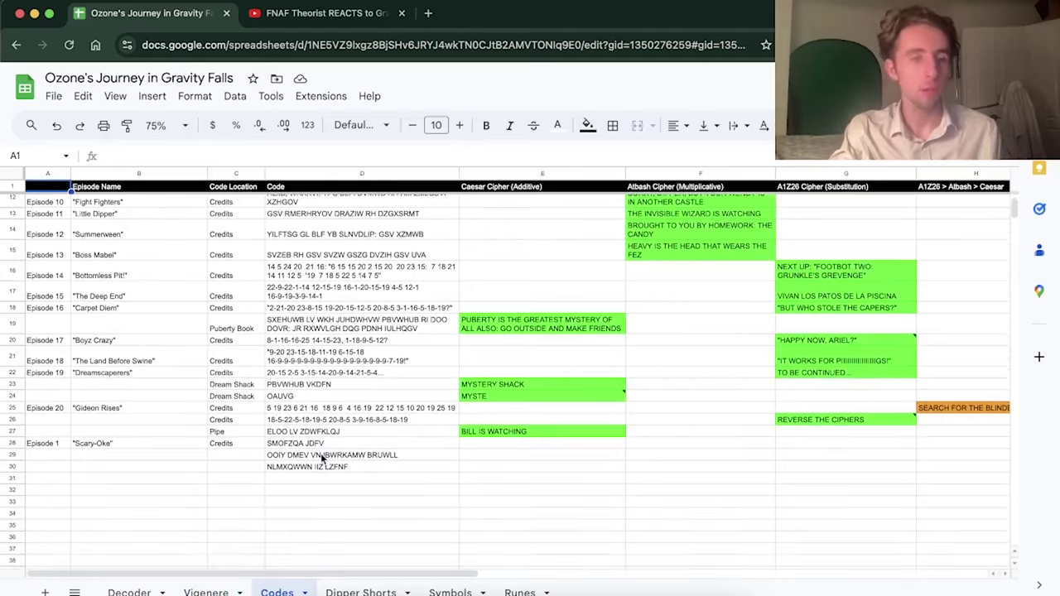
Step: Examine the Episode 1 "Scary-Oke" codes on the Codes sheet together with their Vigenere solutions and keys
{"action": "left_click_drag", "start_coordinate": [56, 441], "coordinate": [127, 463]}
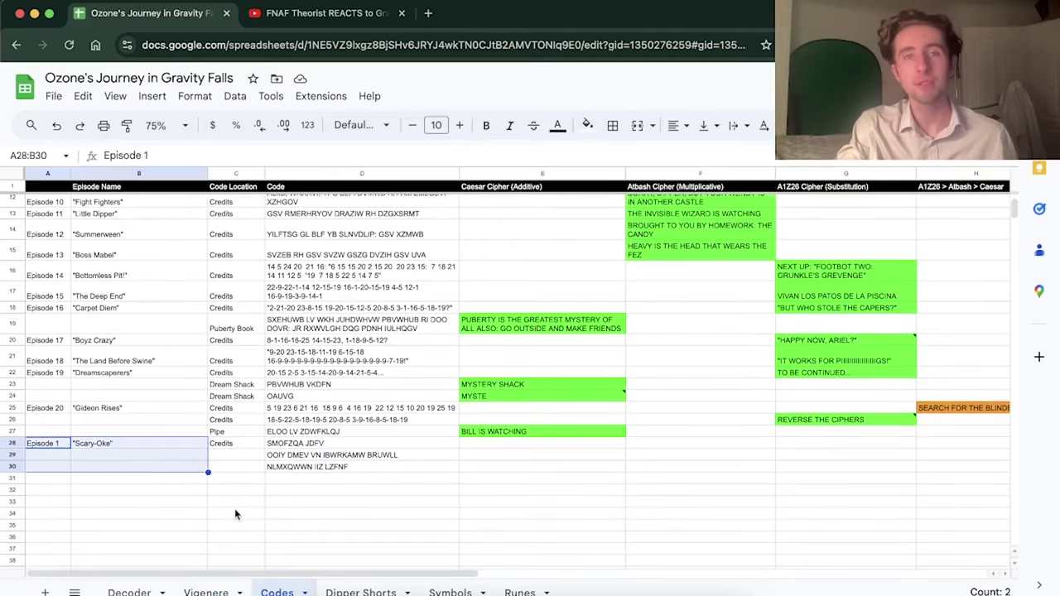
{"action": "left_click", "coordinate": [346, 504]}
{"action": "scroll", "coordinate": [346, 505], "scroll_direction": "right", "scroll_amount": 3}
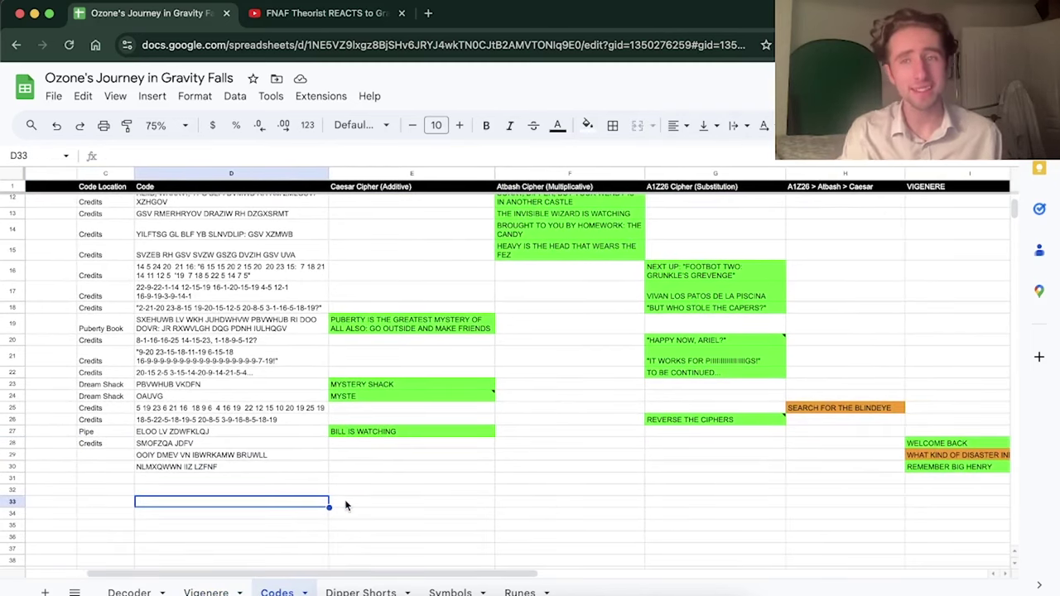
{"action": "scroll", "coordinate": [346, 505], "scroll_direction": "right", "scroll_amount": 2}
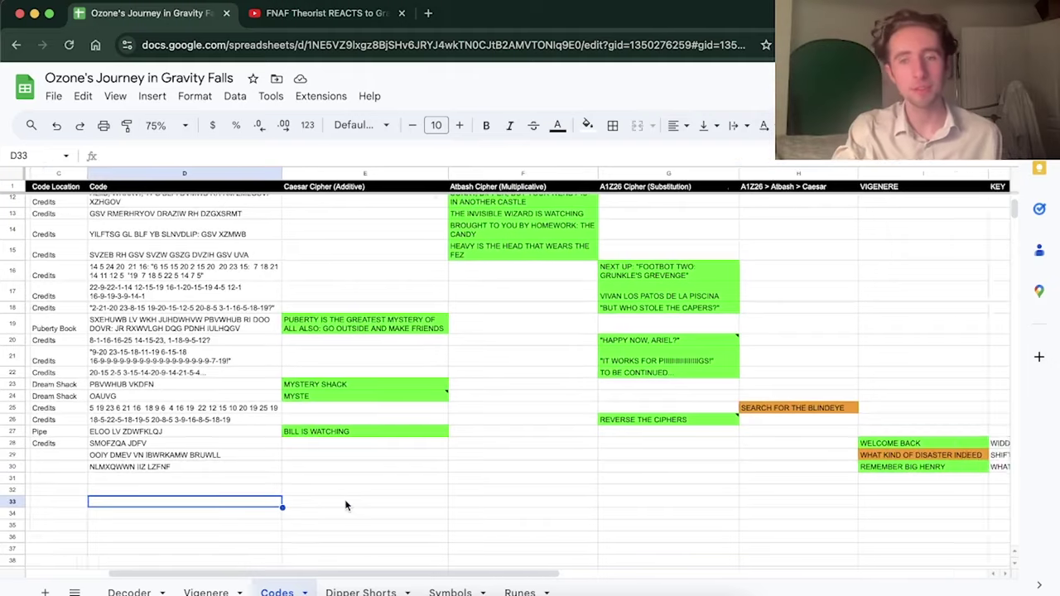
{"action": "scroll", "coordinate": [346, 505], "scroll_direction": "right", "scroll_amount": 3}
{"action": "left_click_drag", "start_coordinate": [712, 447], "coordinate": [756, 480]}
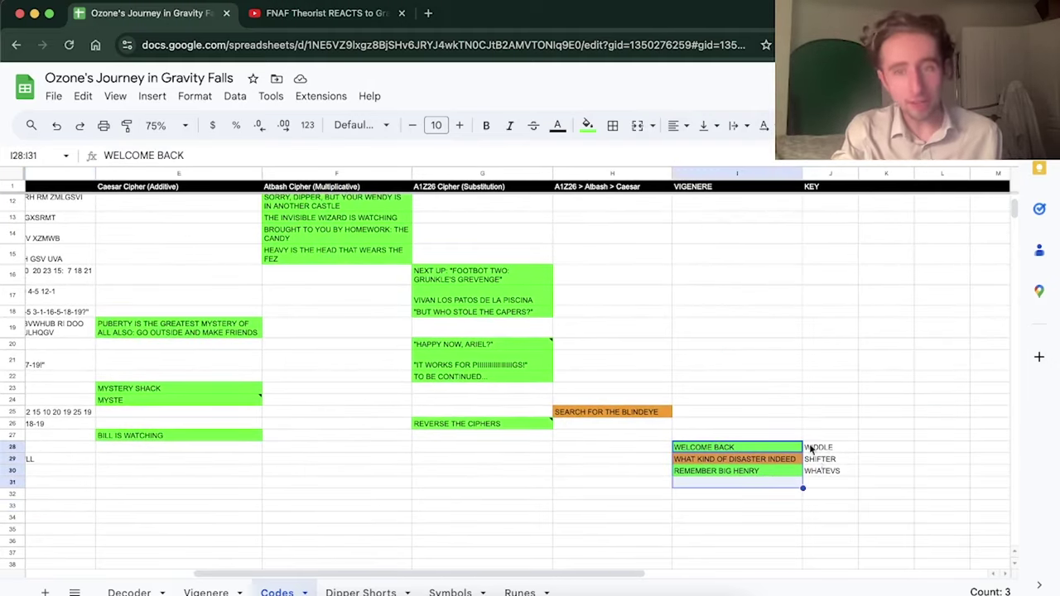
{"action": "scroll", "coordinate": [616, 231], "scroll_direction": "up", "scroll_amount": 5}
{"action": "scroll", "coordinate": [616, 231], "scroll_direction": "left", "scroll_amount": 3}
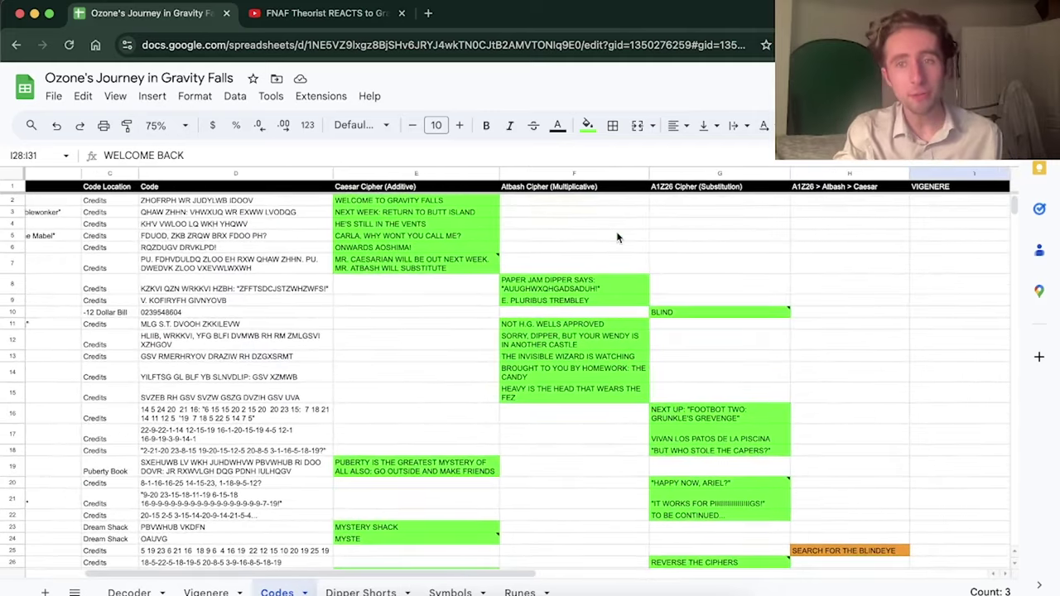
{"action": "scroll", "coordinate": [616, 238], "scroll_direction": "down", "scroll_amount": 5}
{"action": "scroll", "coordinate": [616, 237], "scroll_direction": "right", "scroll_amount": 2}
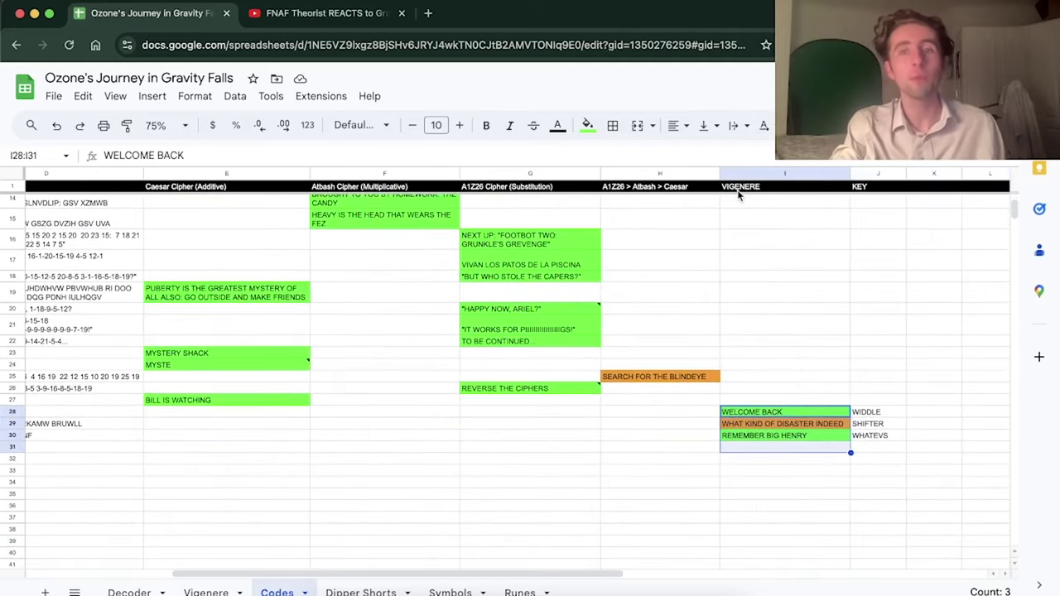
{"action": "left_click", "coordinate": [759, 192]}
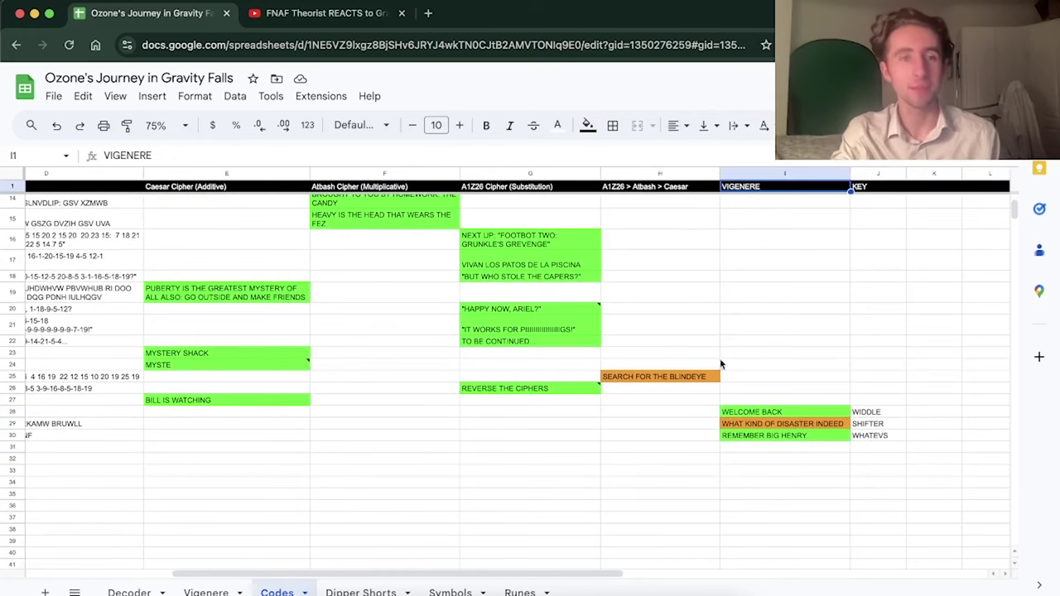
{"action": "scroll", "coordinate": [717, 371], "scroll_direction": "up", "scroll_amount": 1}
{"action": "scroll", "coordinate": [718, 371], "scroll_direction": "right", "scroll_amount": 1}
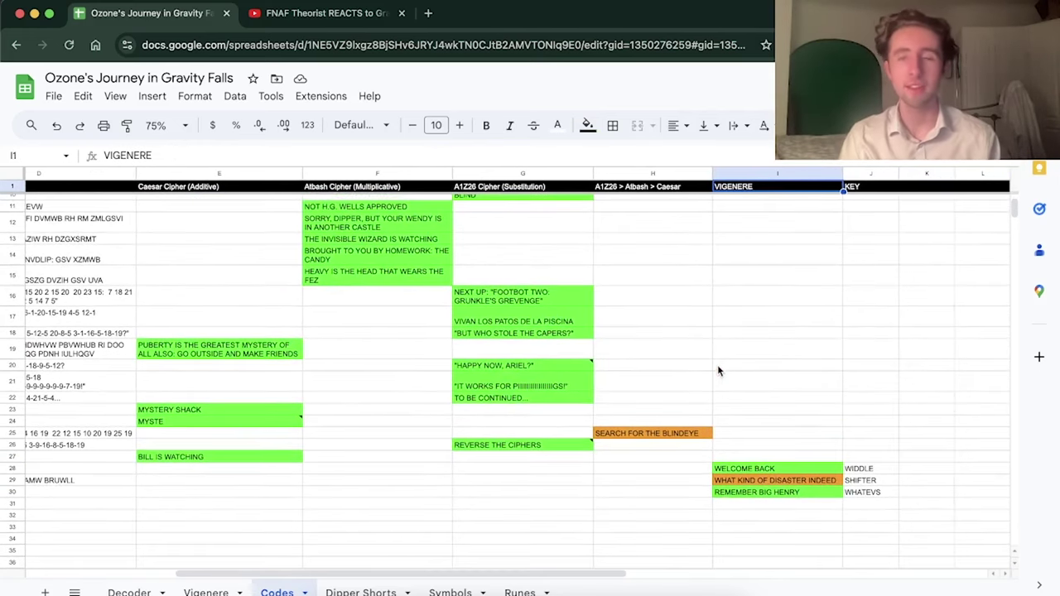
Step: Examine the letter grid on the Vigenere sheet, tracing key letter T across to code letter F and up to the plaintext row
{"action": "key", "text": "alt+Up"}
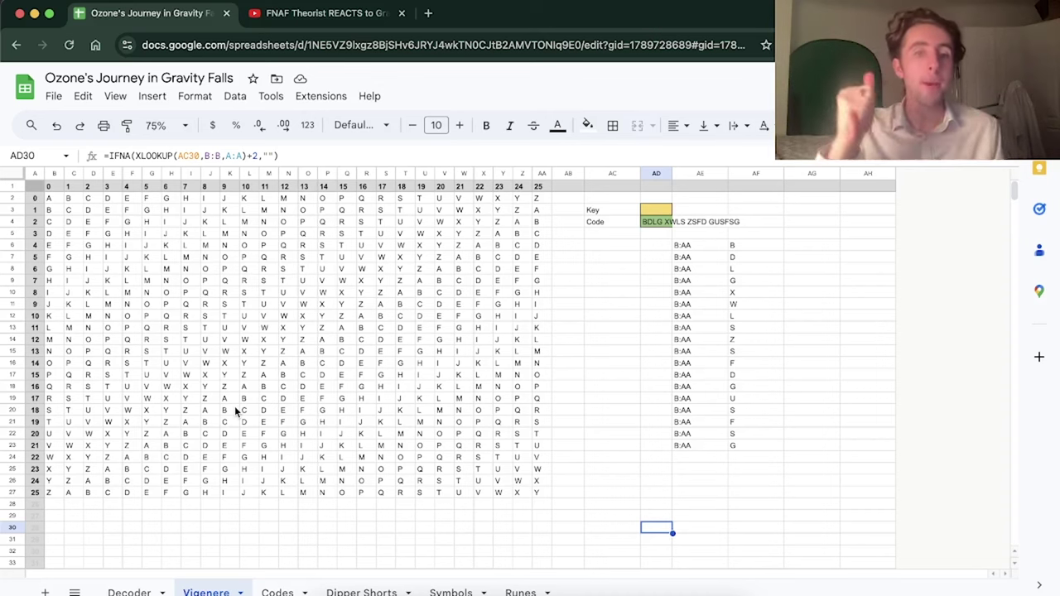
{"action": "left_click_drag", "start_coordinate": [55, 201], "coordinate": [534, 494]}
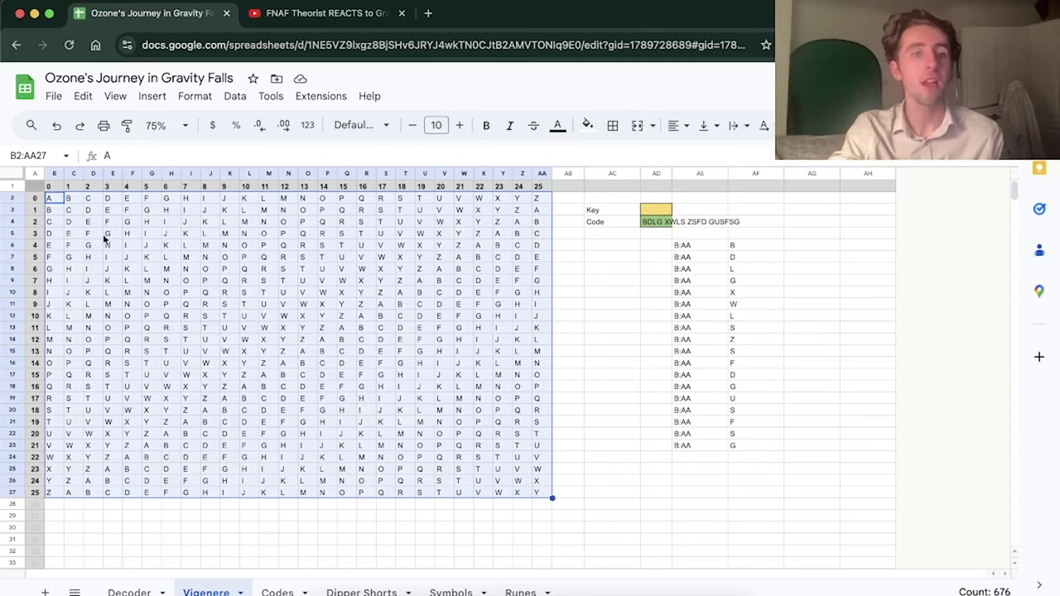
{"action": "left_click", "coordinate": [73, 203]}
{"action": "left_click", "coordinate": [46, 188]}
{"action": "left_click_drag", "start_coordinate": [49, 200], "coordinate": [375, 234]}
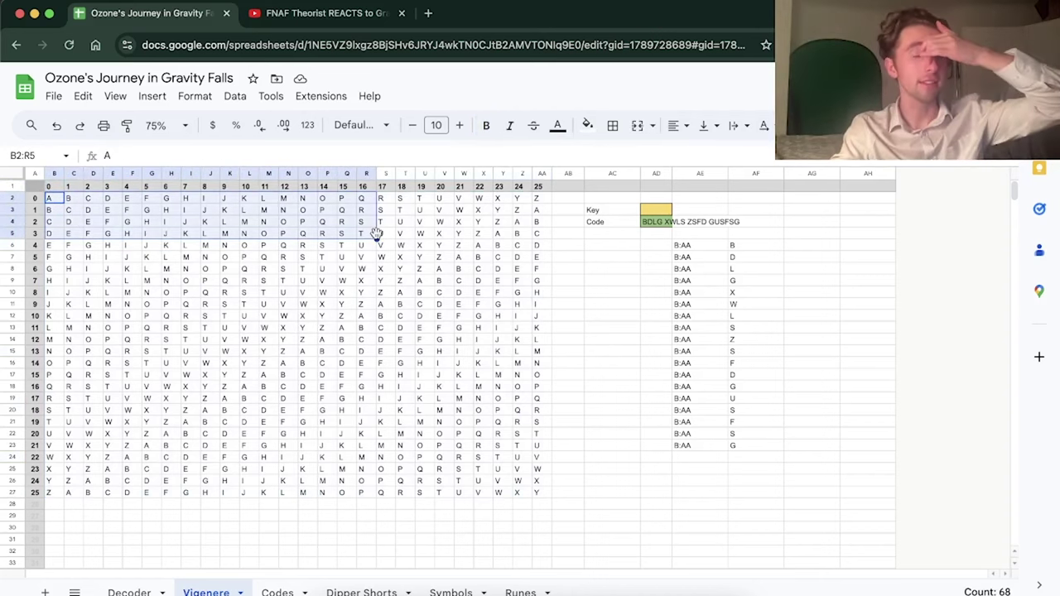
{"action": "left_click", "coordinate": [321, 258]}
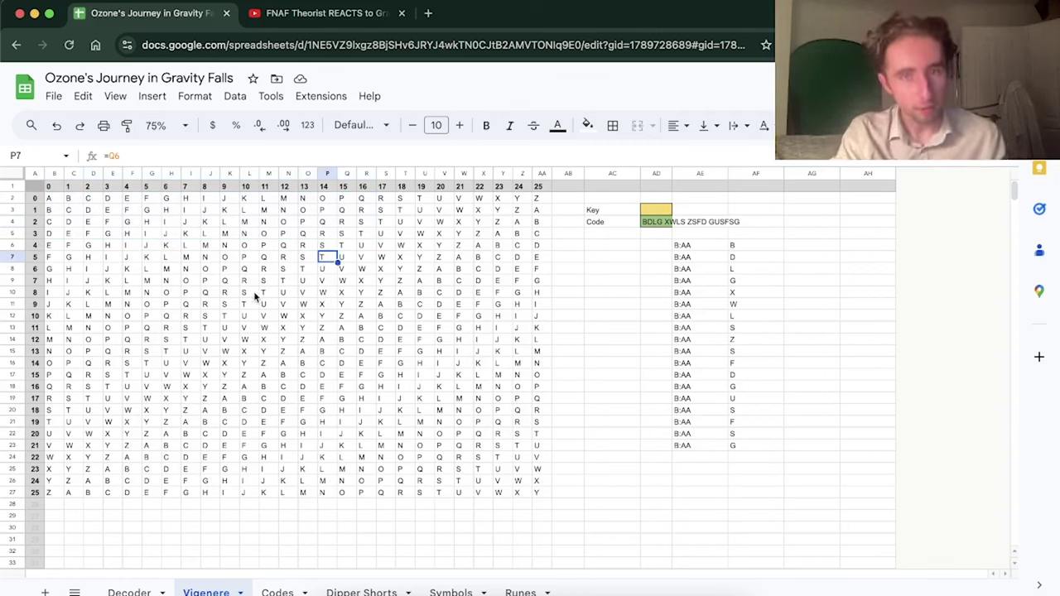
{"action": "left_click_drag", "start_coordinate": [48, 421], "coordinate": [289, 424]}
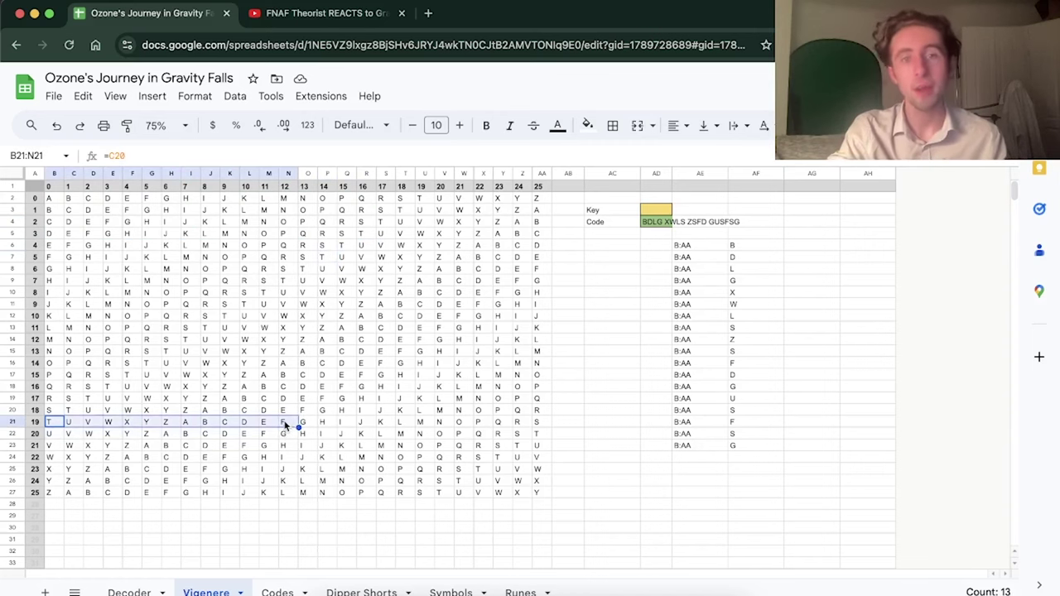
{"action": "left_click", "coordinate": [284, 424]}
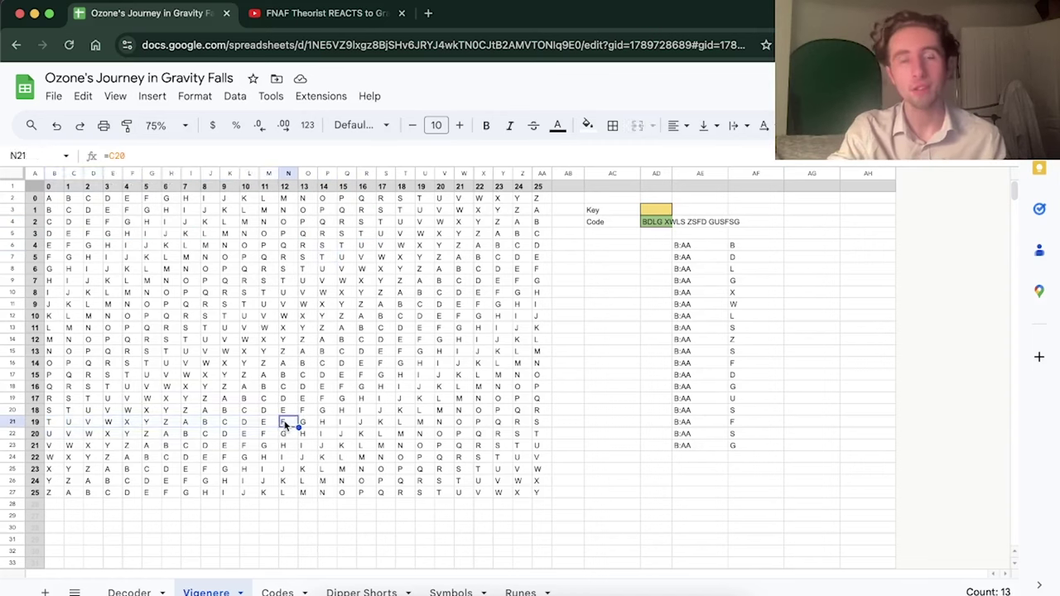
{"action": "left_click", "coordinate": [287, 199]}
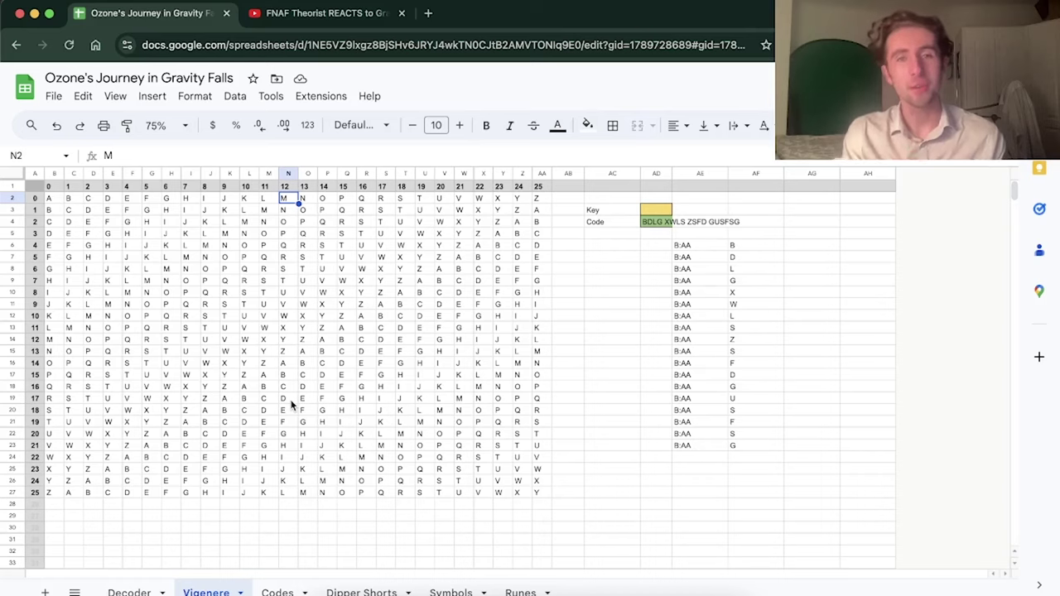
Step: Compare the coded message near the end of the YouTube reaction video with the code stored on the Vigenere sheet
{"action": "left_click", "coordinate": [327, 13]}
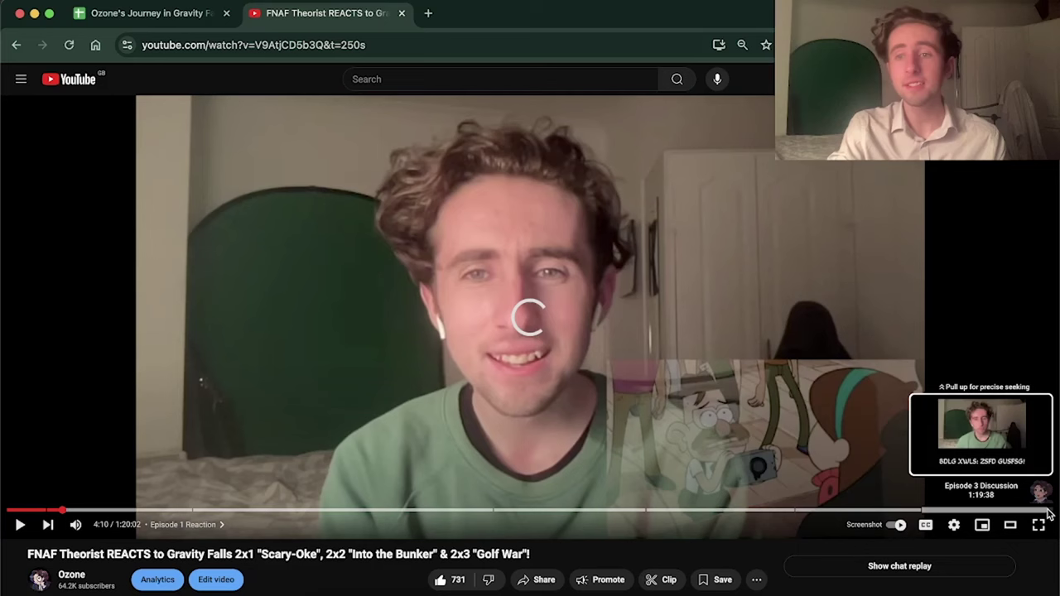
{"action": "left_click", "coordinate": [1048, 512]}
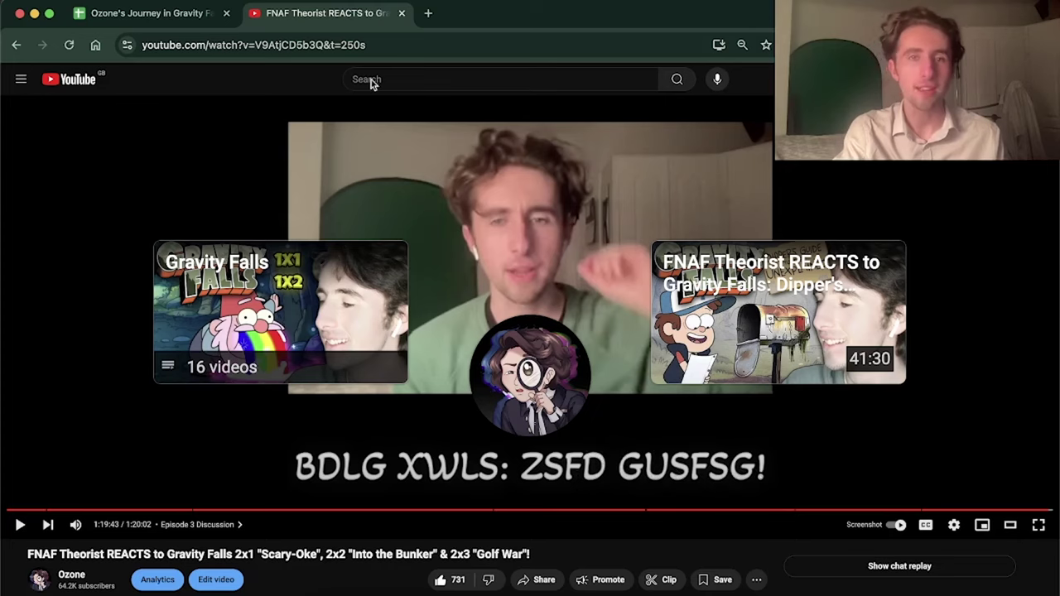
{"action": "left_click", "coordinate": [175, 18]}
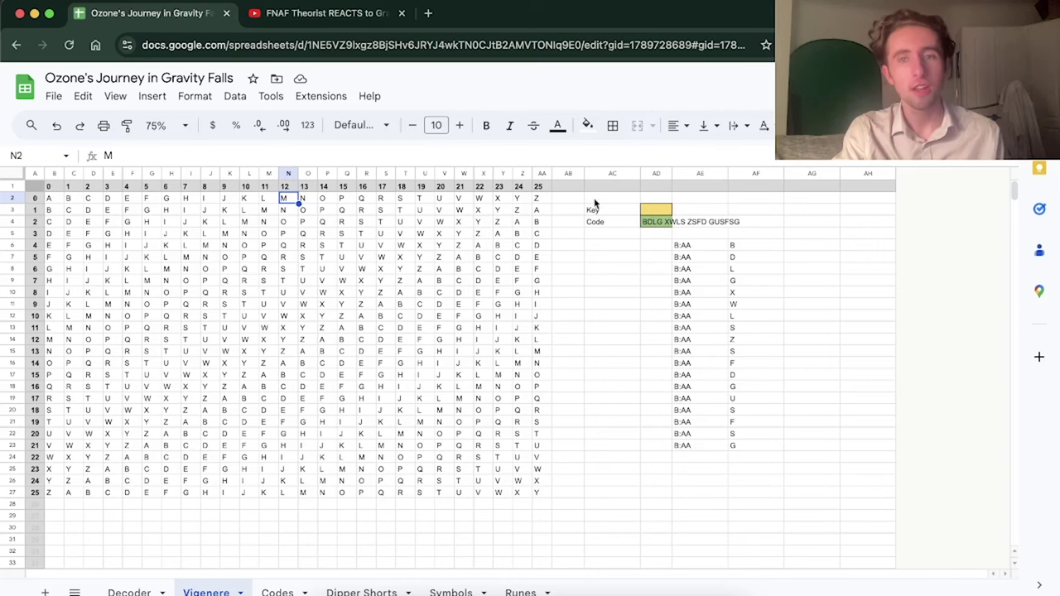
{"action": "left_click", "coordinate": [657, 225]}
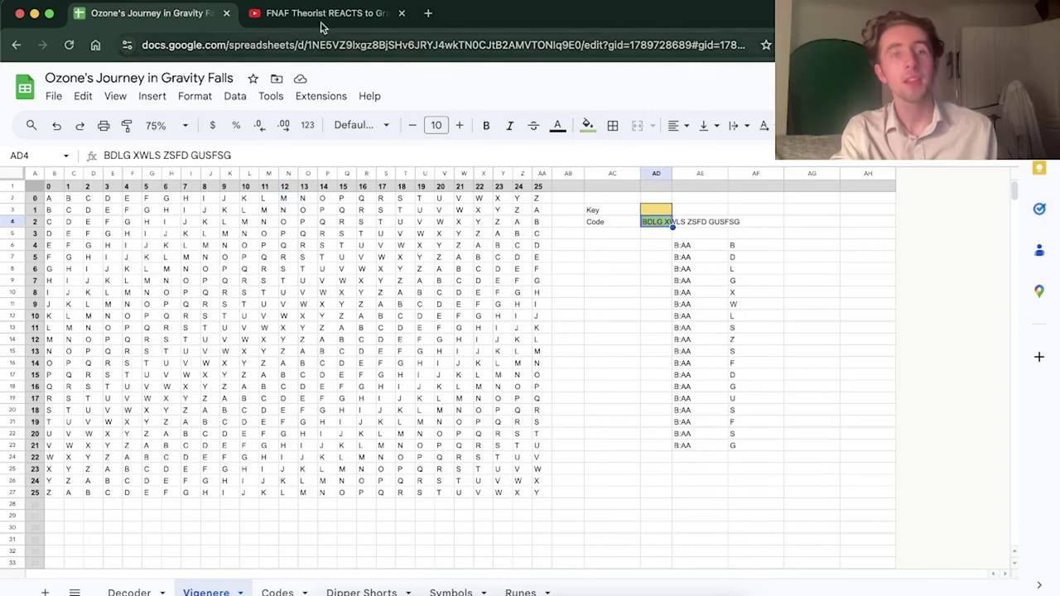
Step: Look up the key word in the YouTube video at 59:21 and enter OZONE as the key on the Vigenere sheet
{"action": "left_click", "coordinate": [294, 10]}
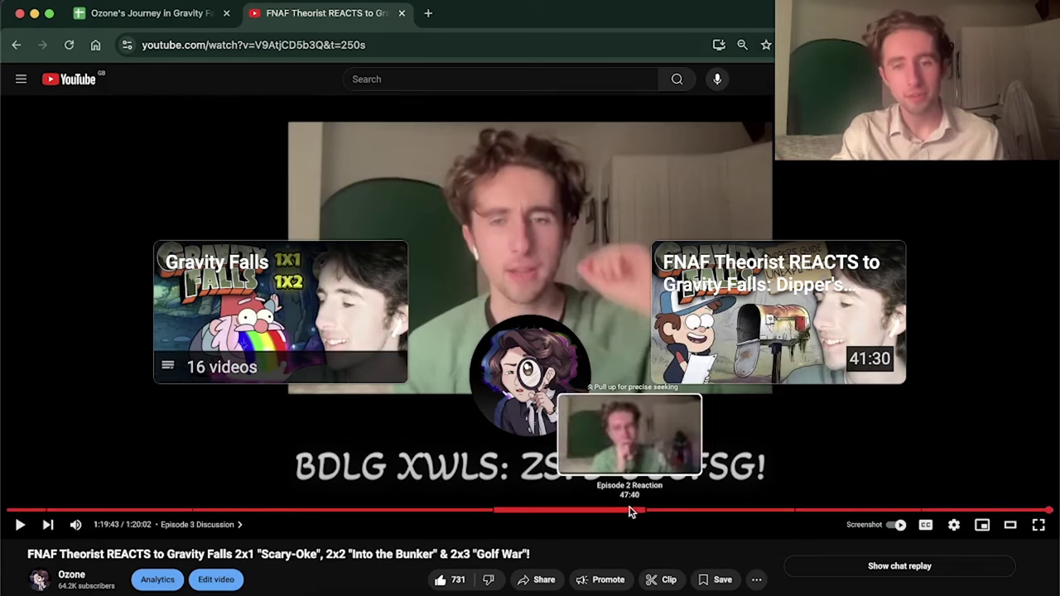
{"action": "left_click", "coordinate": [783, 510]}
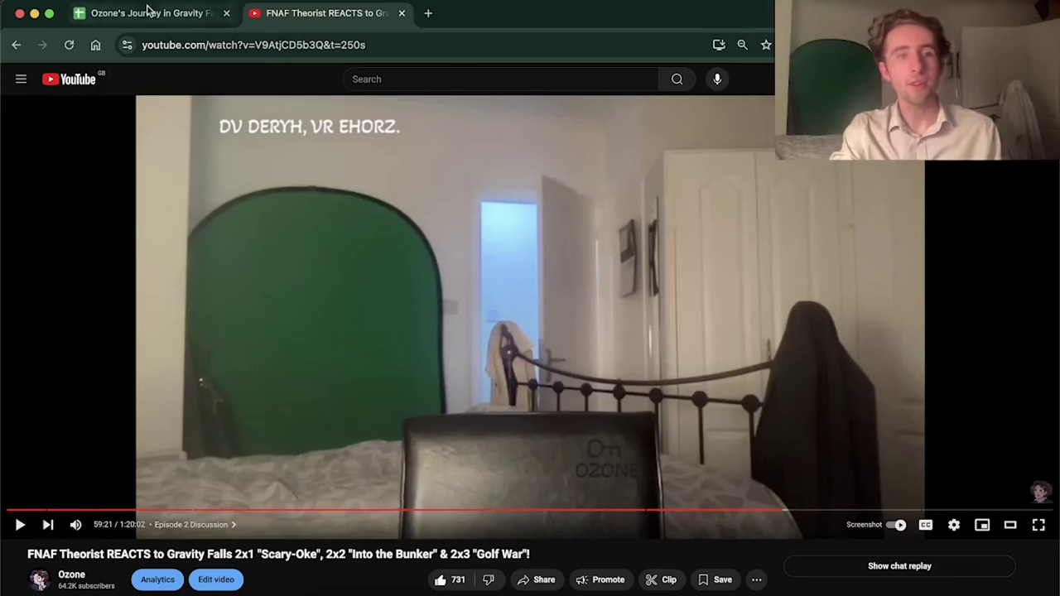
{"action": "left_click", "coordinate": [170, 15]}
{"action": "left_click", "coordinate": [651, 213]}
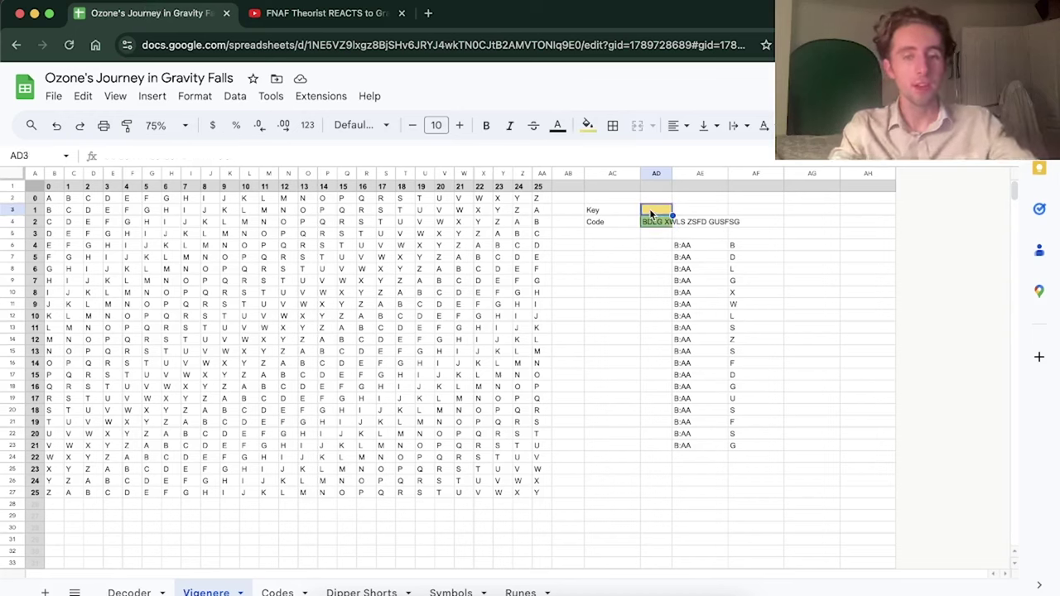
{"action": "type", "text": "OZON"}
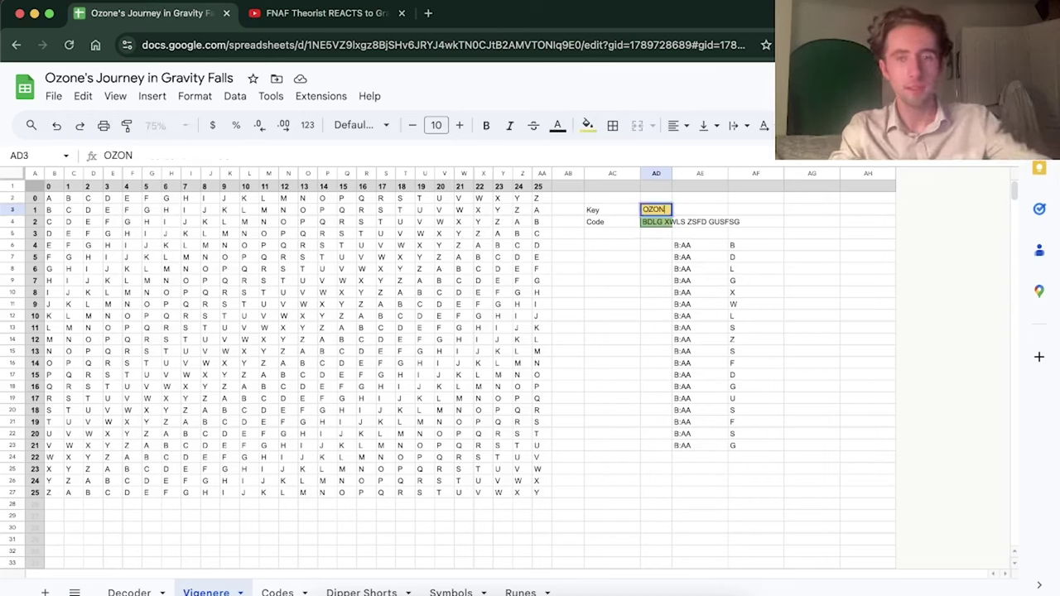
{"action": "type", "text": "E"}
{"action": "key", "text": "Return"}
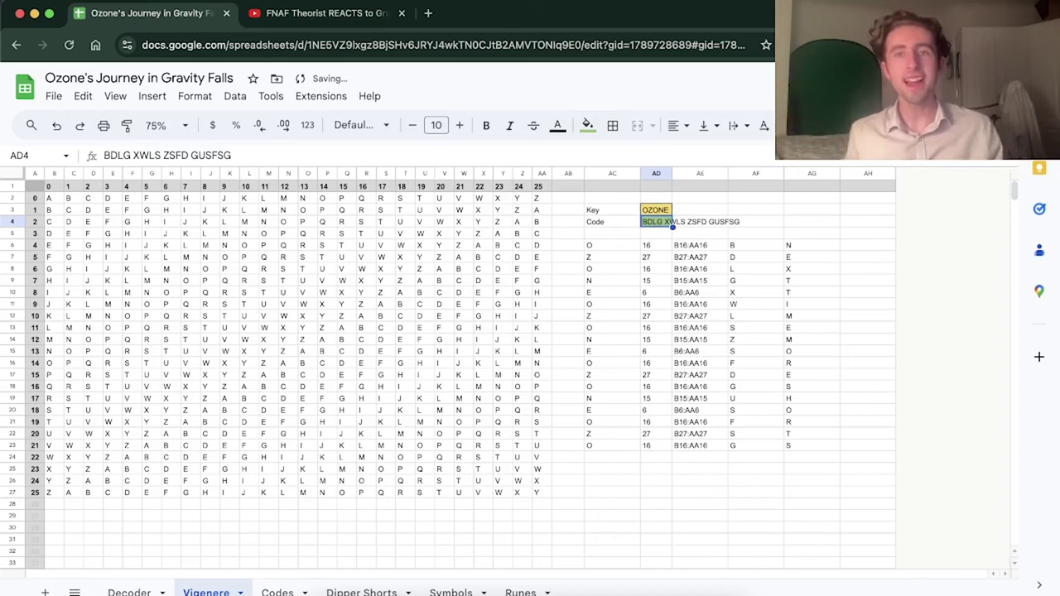
Step: Read the column of decoded letters beside the code letters on the Vigenere sheet
{"action": "left_click_drag", "start_coordinate": [816, 243], "coordinate": [809, 440]}
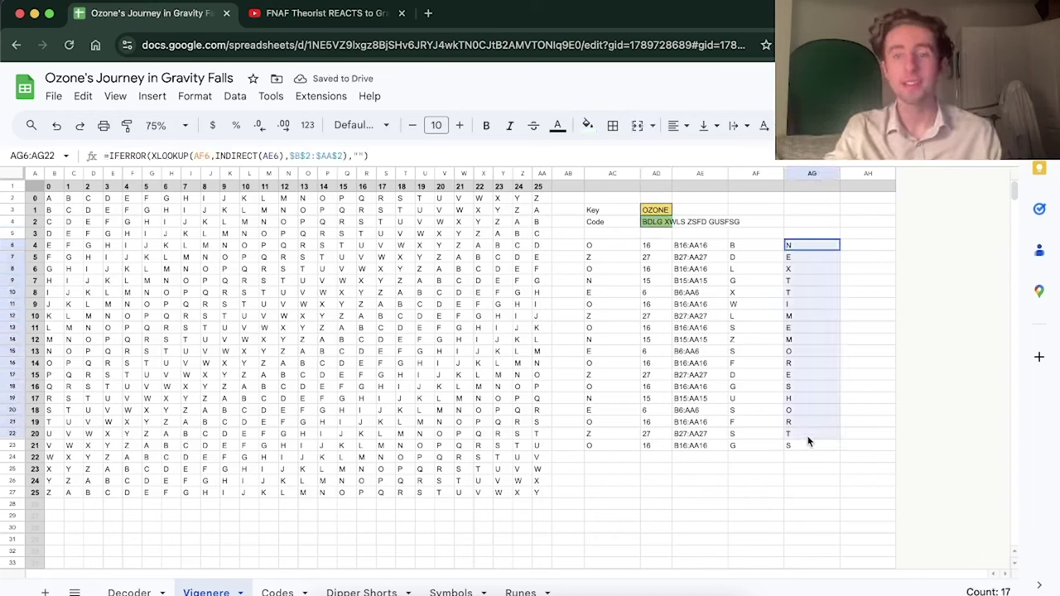
{"action": "left_click", "coordinate": [765, 471]}
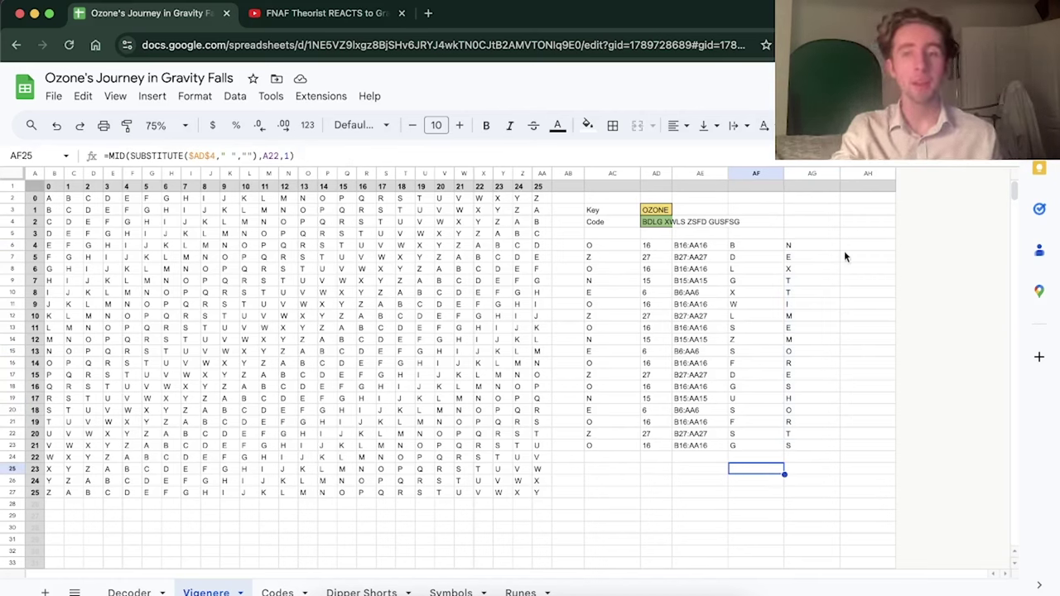
{"action": "left_click_drag", "start_coordinate": [818, 249], "coordinate": [816, 459]}
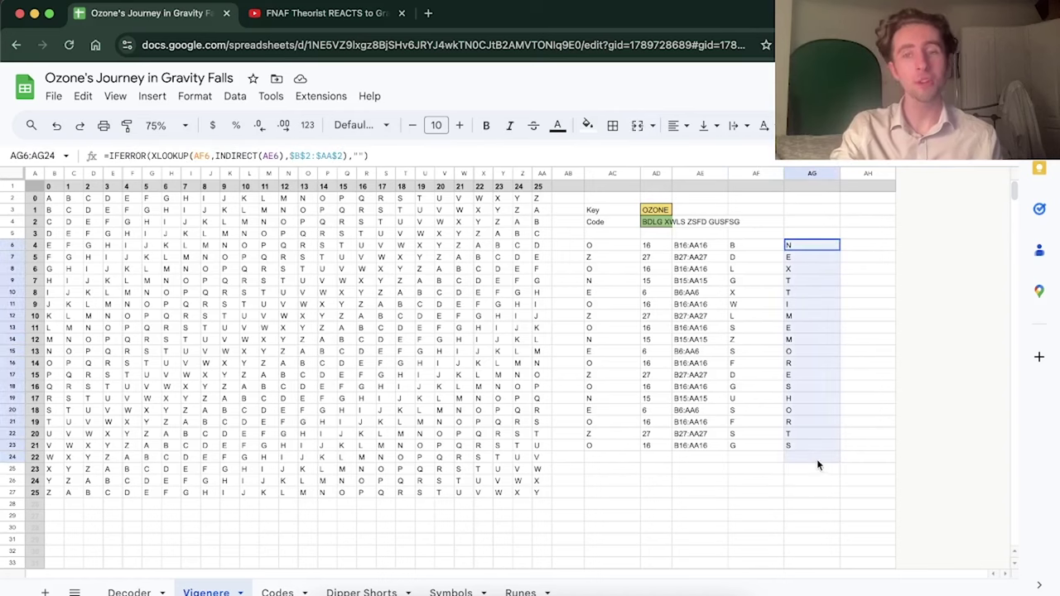
{"action": "left_click", "coordinate": [732, 484]}
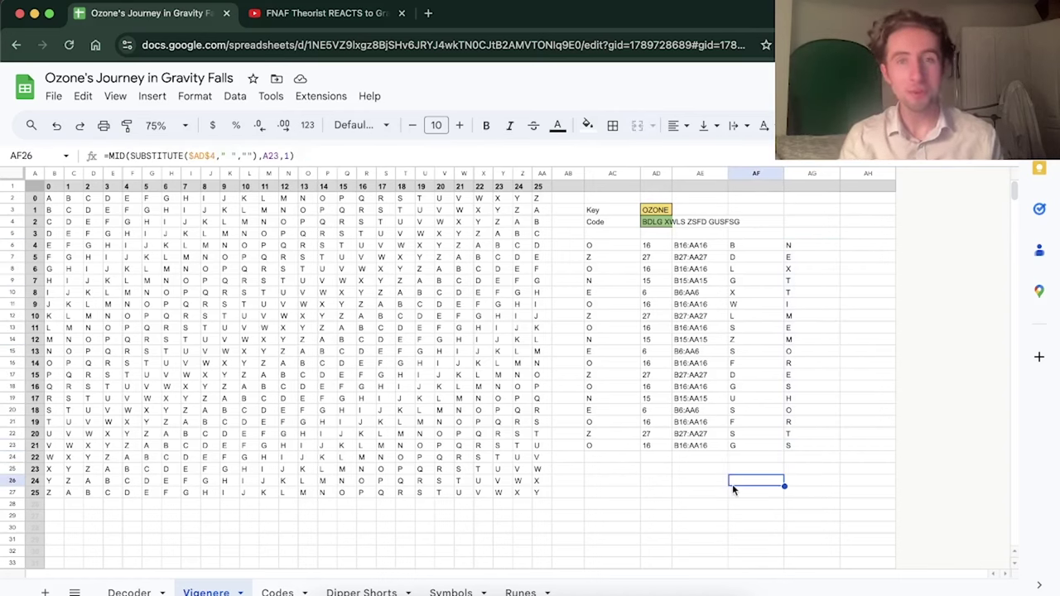
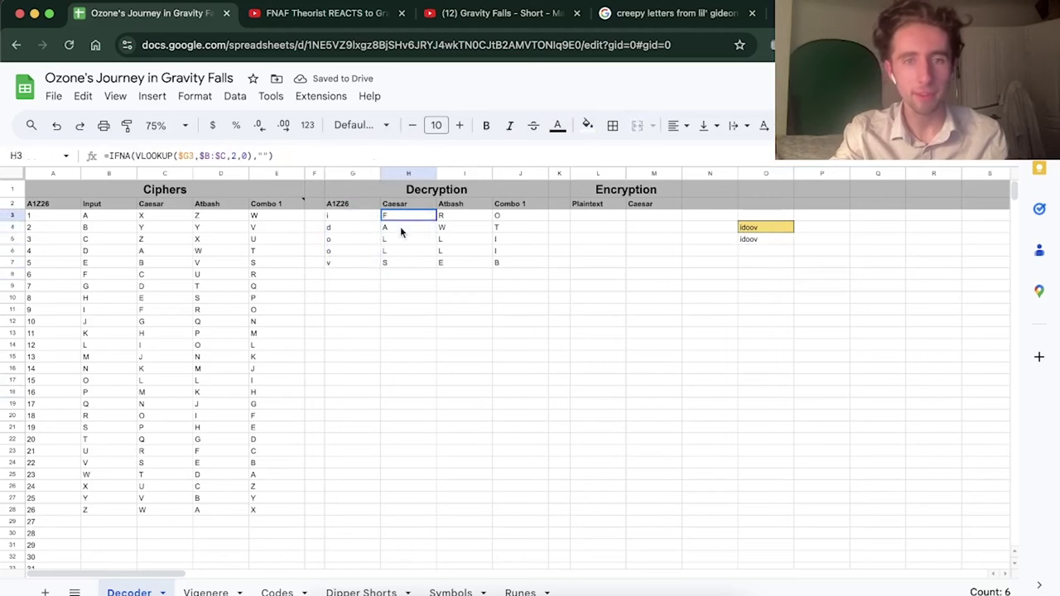
Step: Clear the yellow input cell O4 on the Decoder sheet and copy the Episode 13 "Boss Mabel" credits code from the Codes sheet
{"action": "left_click", "coordinate": [765, 228]}
{"action": "key", "text": "Delete"}
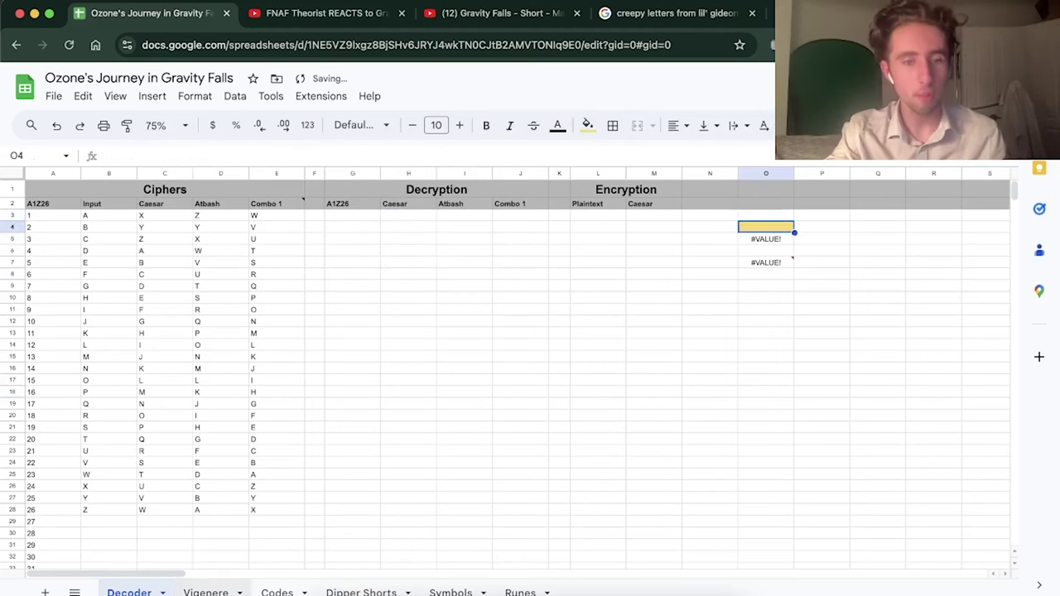
{"action": "key", "text": "alt+Down"}
{"action": "key", "text": "alt+Down"}
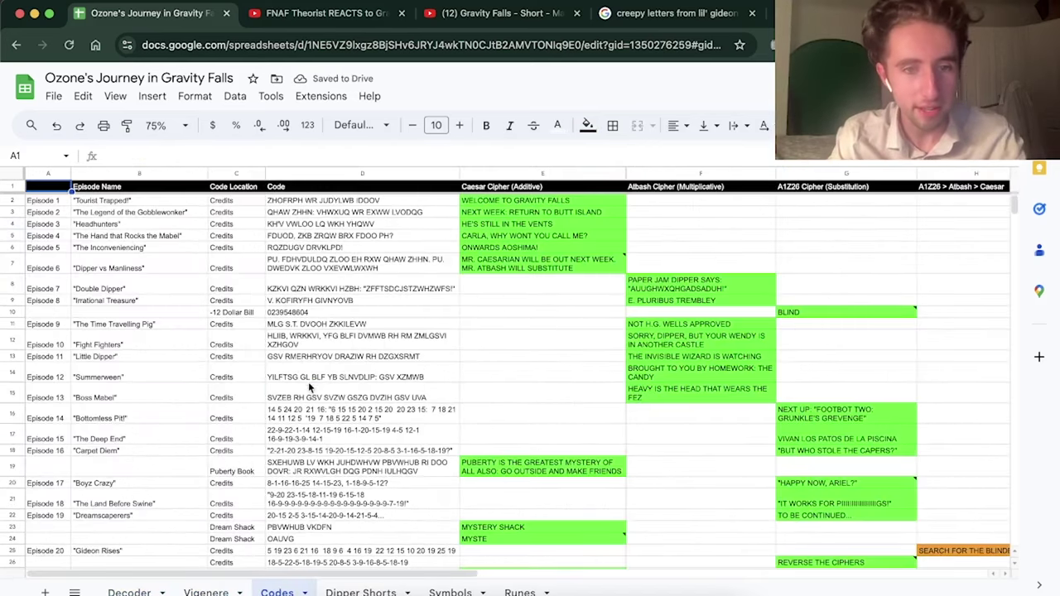
{"action": "left_click", "coordinate": [305, 397]}
{"action": "key", "text": "super+c"}
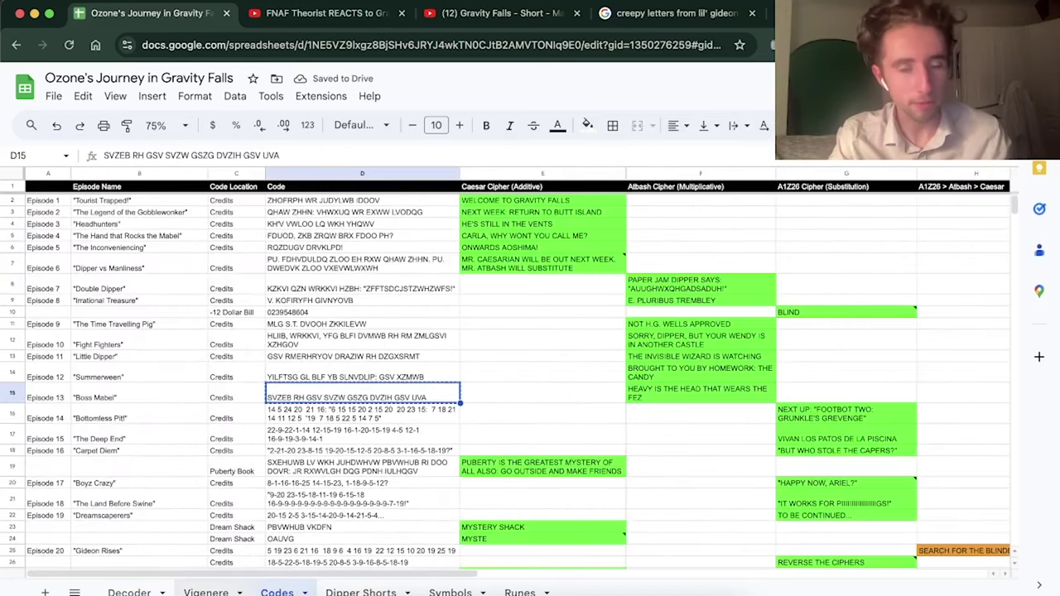
Step: Paste only the value of the copied code SVZEB RH GSV SVZW GSZG DVZIH GSV UVA into cell O4 of the Decoder sheet
{"action": "key", "text": "alt+Up"}
{"action": "left_click", "coordinate": [133, 591]}
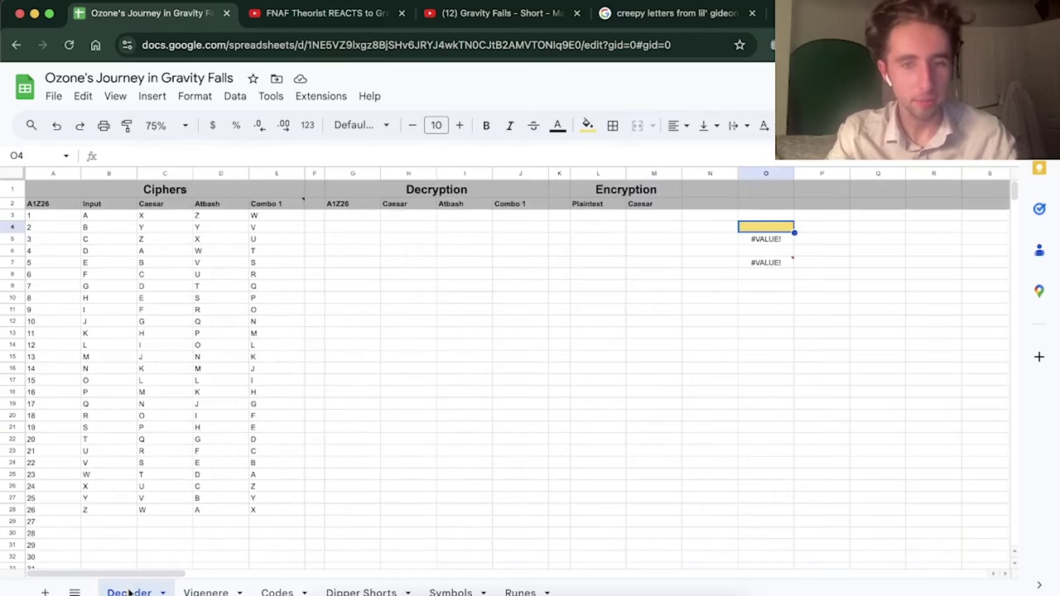
{"action": "right_click", "coordinate": [763, 221]}
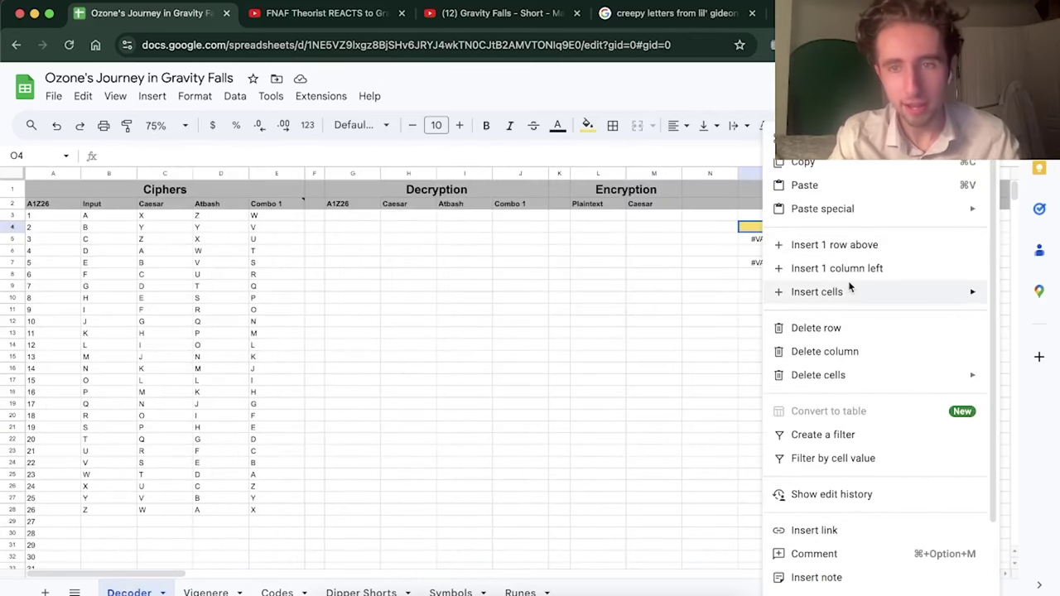
{"action": "mouse_move", "coordinate": [823, 207]}
{"action": "left_click", "coordinate": [716, 212]}
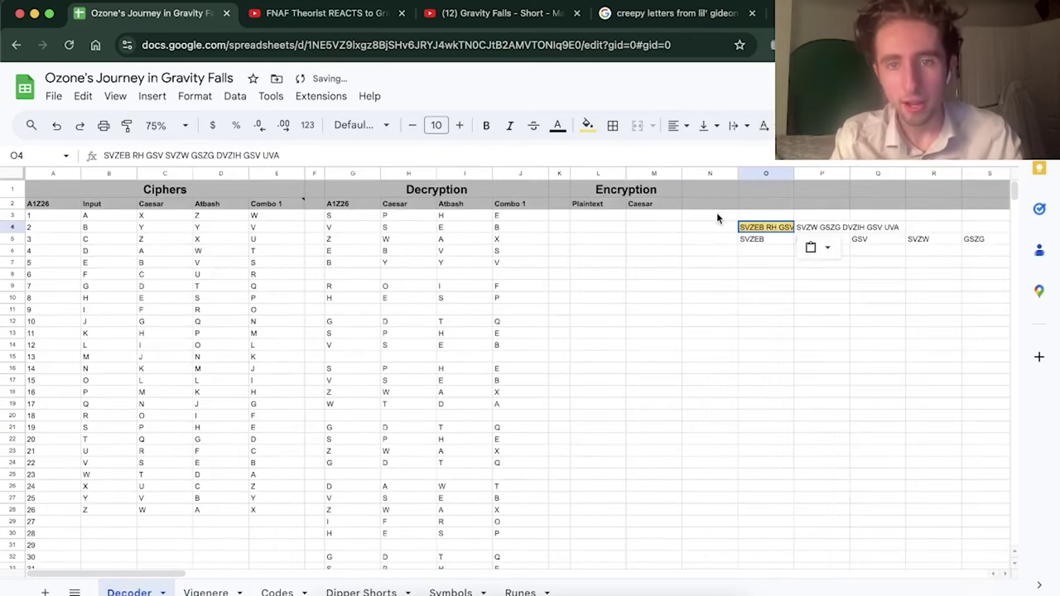
Step: Highlight the decoded letters in the Atbash decryption column, I3:I38, and read the message they spell
{"action": "left_click", "coordinate": [584, 295]}
{"action": "left_click_drag", "start_coordinate": [454, 217], "coordinate": [446, 425]}
{"action": "scroll", "coordinate": [446, 426], "scroll_direction": "up", "scroll_amount": 5}
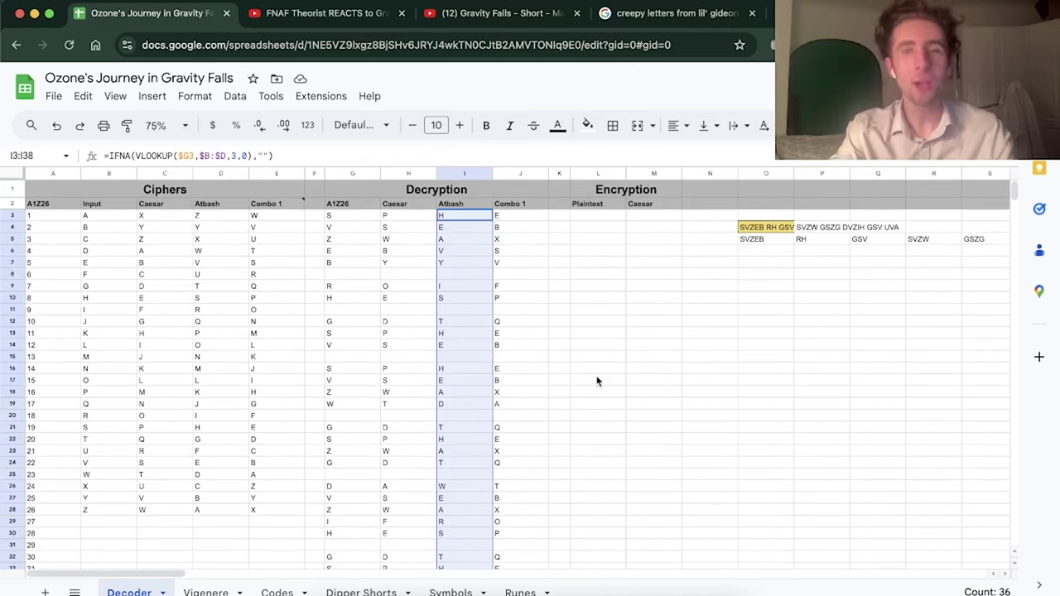
{"action": "left_click", "coordinate": [598, 381]}
{"action": "left_click", "coordinate": [561, 357]}
{"action": "left_click", "coordinate": [610, 300]}
{"action": "left_click", "coordinate": [679, 288]}
{"action": "left_click", "coordinate": [733, 287]}
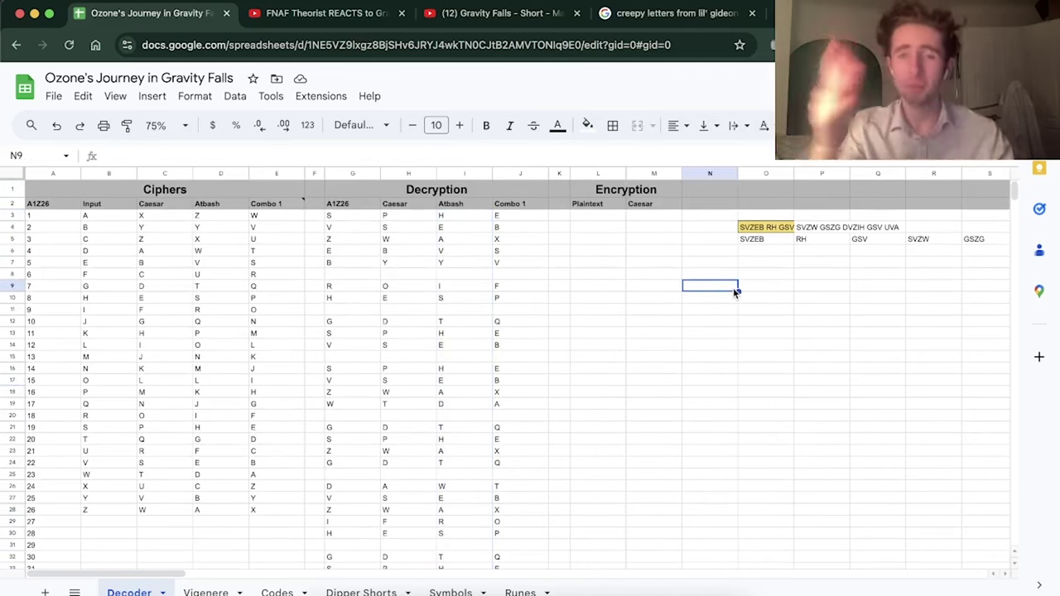
{"action": "left_click", "coordinate": [768, 230]}
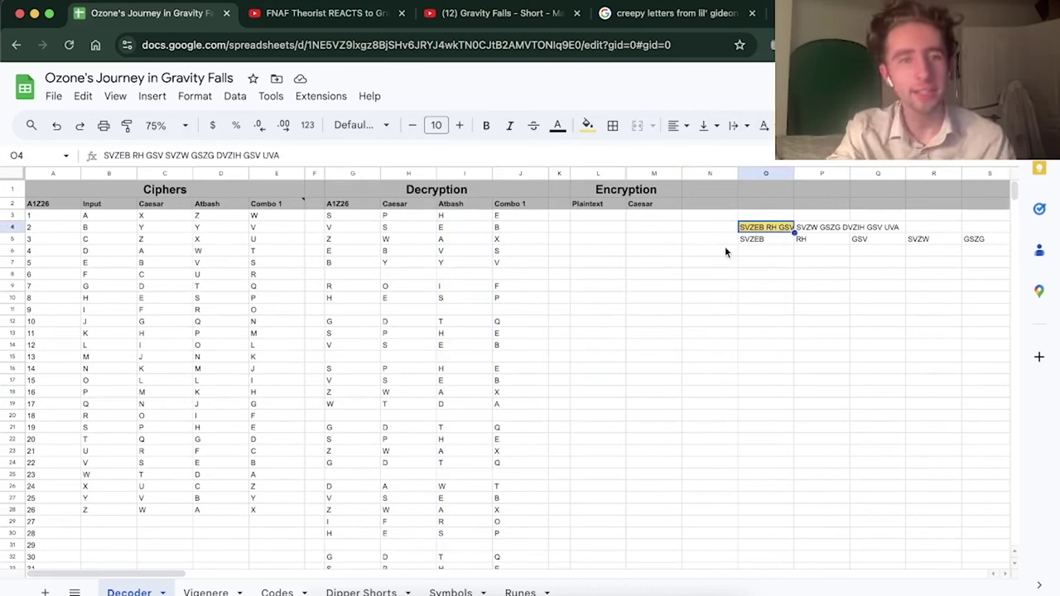
{"action": "key", "text": "Down"}
{"action": "key", "text": "Right"}
{"action": "key", "text": "Left"}
{"action": "key", "text": "Down"}
{"action": "key", "text": "Down"}
{"action": "key", "text": "Up"}
{"action": "key", "text": "Down"}
{"action": "key", "text": "Down"}
{"action": "key", "text": "Up"}
{"action": "key", "text": "Up"}
Step: Examine the row 3 formulas of the A1Z26, Caesar, Atbash and Combo 1 decryption columns on the Decoder sheet
{"action": "left_click", "coordinate": [353, 217]}
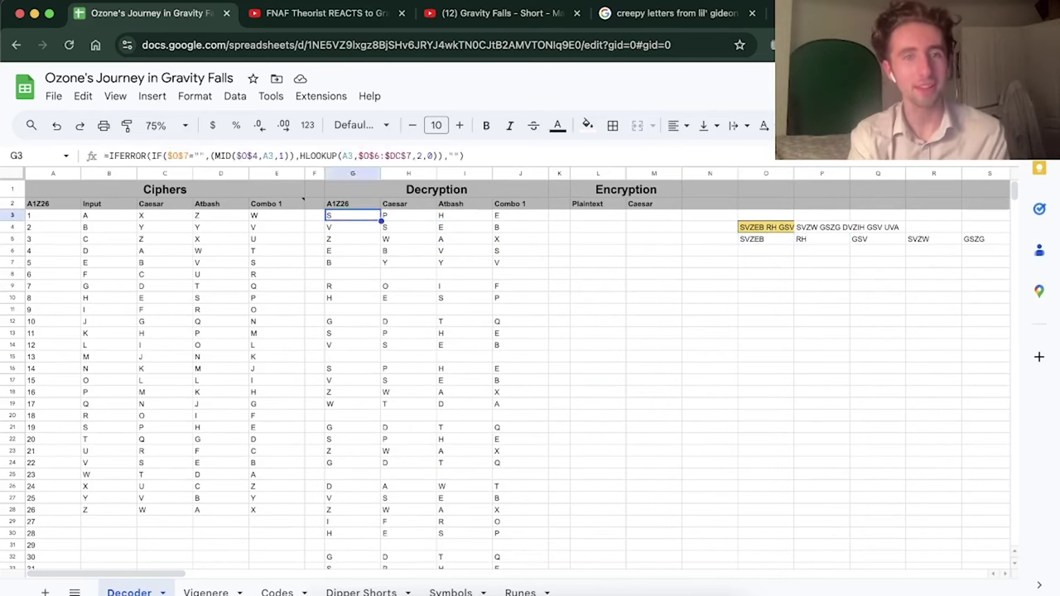
{"action": "key", "text": "Right"}
{"action": "key", "text": "Right"}
{"action": "key", "text": "Right"}
{"action": "key", "text": "Left"}
{"action": "key", "text": "Left"}
{"action": "key", "text": "Left"}
{"action": "key", "text": "Left"}
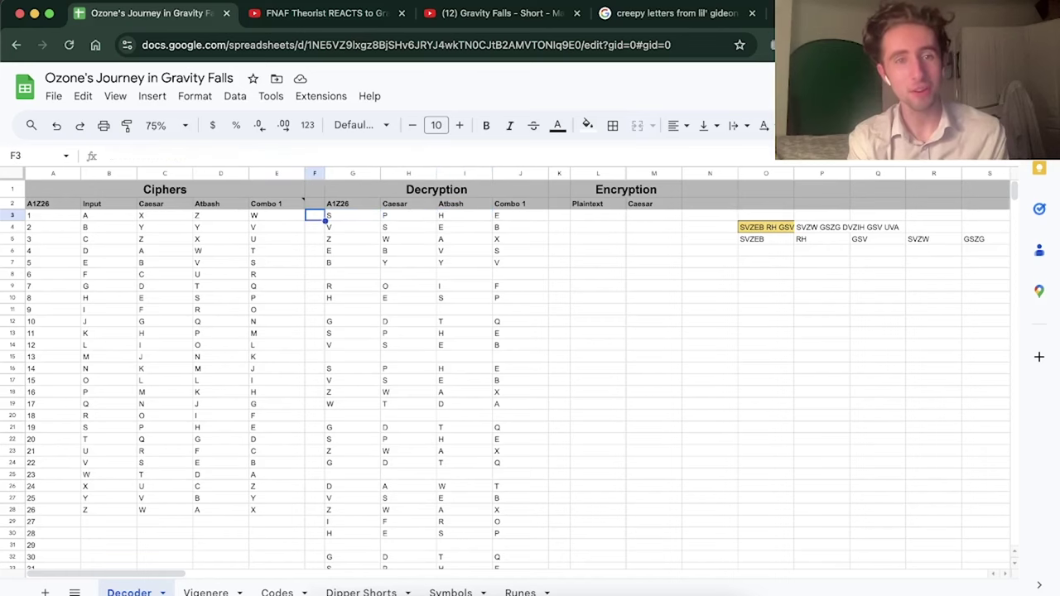
{"action": "key", "text": "Left"}
{"action": "key", "text": "Right"}
{"action": "key", "text": "Right"}
{"action": "key", "text": "Right"}
{"action": "key", "text": "Right"}
{"action": "key", "text": "Right"}
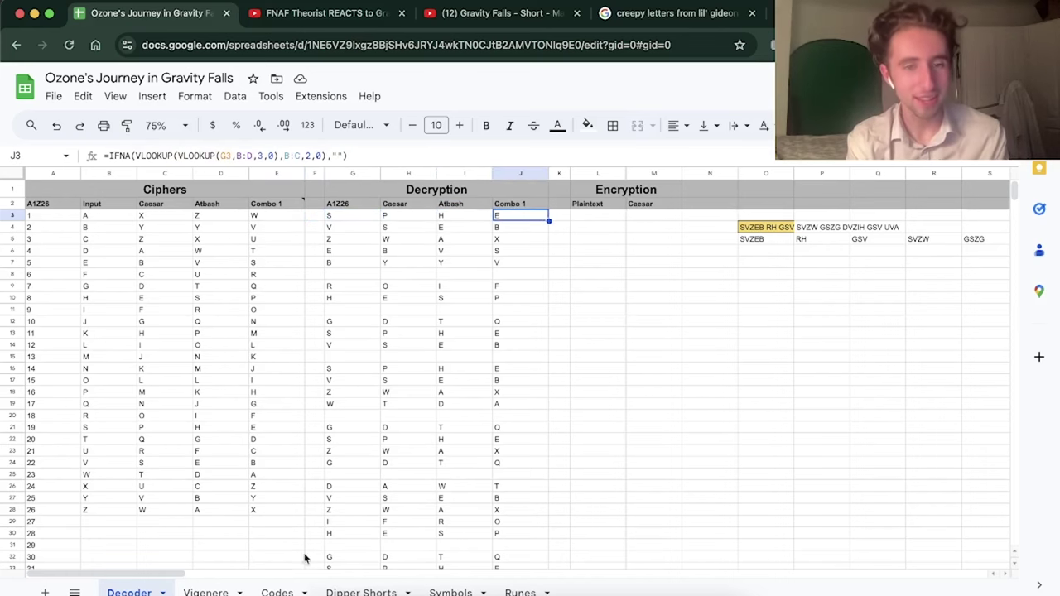
Step: Examine the code cell and the formulas of the repeating key letters in column AC on the Vigenere sheet
{"action": "left_click", "coordinate": [205, 591]}
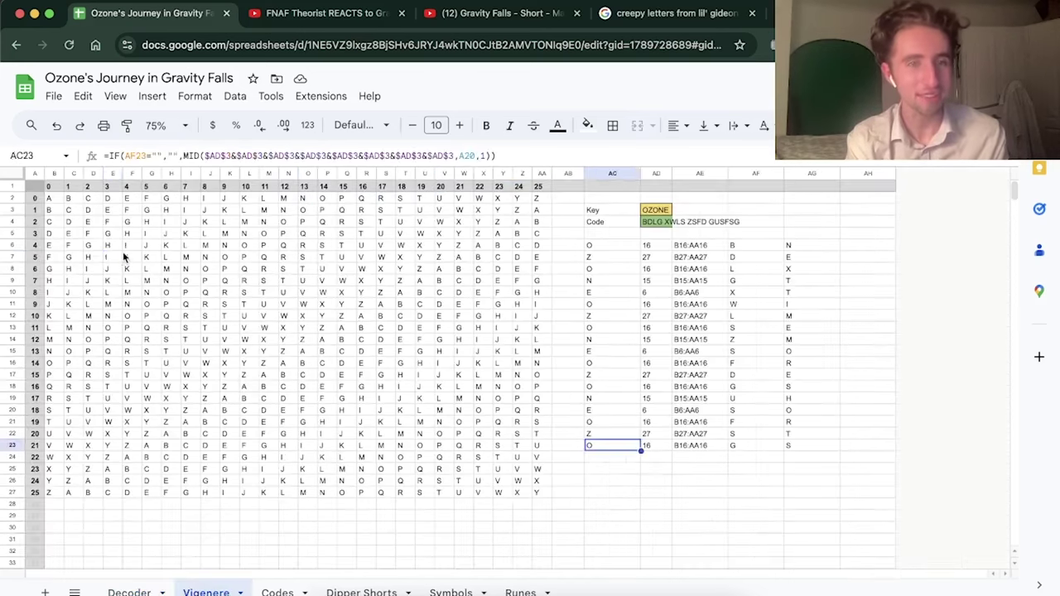
{"action": "left_click", "coordinate": [652, 225]}
{"action": "left_click", "coordinate": [612, 243]}
{"action": "key", "text": "Down"}
{"action": "key", "text": "Right"}
{"action": "key", "text": "Left"}
{"action": "key", "text": "Down"}
{"action": "key", "text": "Down"}
{"action": "key", "text": "Down"}
{"action": "key", "text": "Down"}
{"action": "key", "text": "Up"}
{"action": "key", "text": "Up"}
{"action": "key", "text": "Up"}
{"action": "key", "text": "Up"}
{"action": "key", "text": "Up"}
{"action": "key", "text": "Up"}
{"action": "key", "text": "Up"}
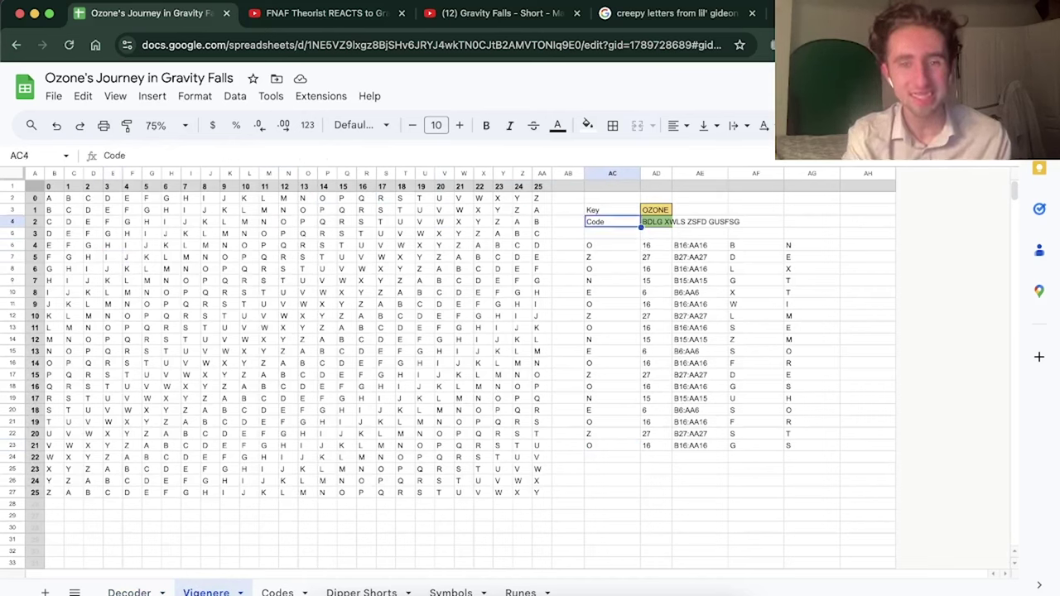
Step: Inspect the row number, lookup range, code letter and decoded letter formulas in columns AD to AG
{"action": "key", "text": "Right"}
{"action": "key", "text": "Down"}
{"action": "key", "text": "Down"}
{"action": "key", "text": "Down"}
{"action": "key", "text": "Down"}
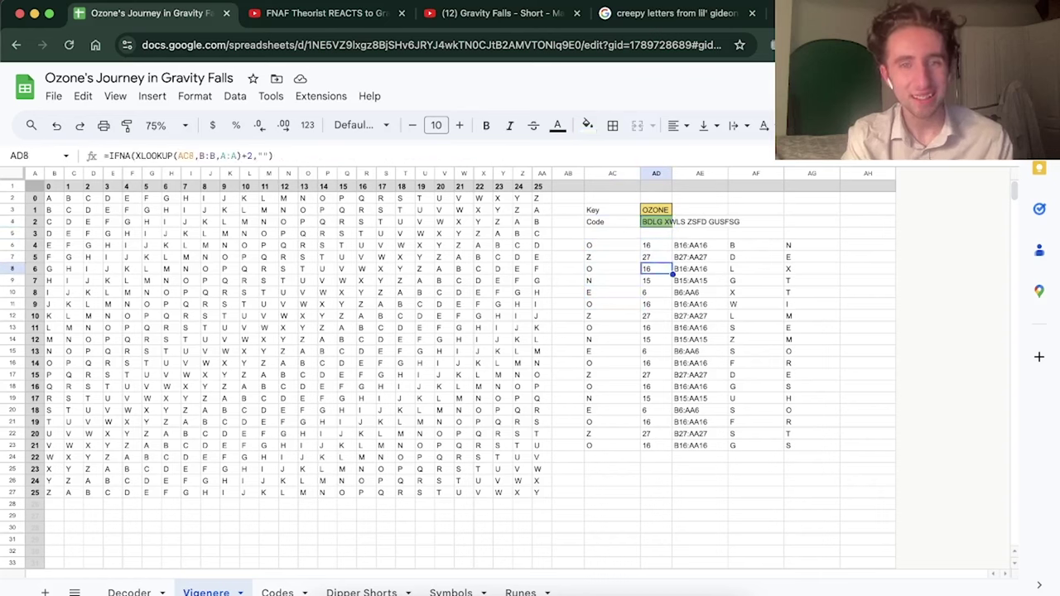
{"action": "key", "text": "Right"}
{"action": "key", "text": "Up"}
{"action": "key", "text": "Right"}
{"action": "key", "text": "Down"}
{"action": "key", "text": "Right"}
{"action": "key", "text": "Up"}
{"action": "key", "text": "Right"}
{"action": "key", "text": "Left"}
{"action": "key", "text": "Up"}
{"action": "key", "text": "Down"}
{"action": "key", "text": "Down"}
{"action": "key", "text": "Left"}
{"action": "key", "text": "Left"}
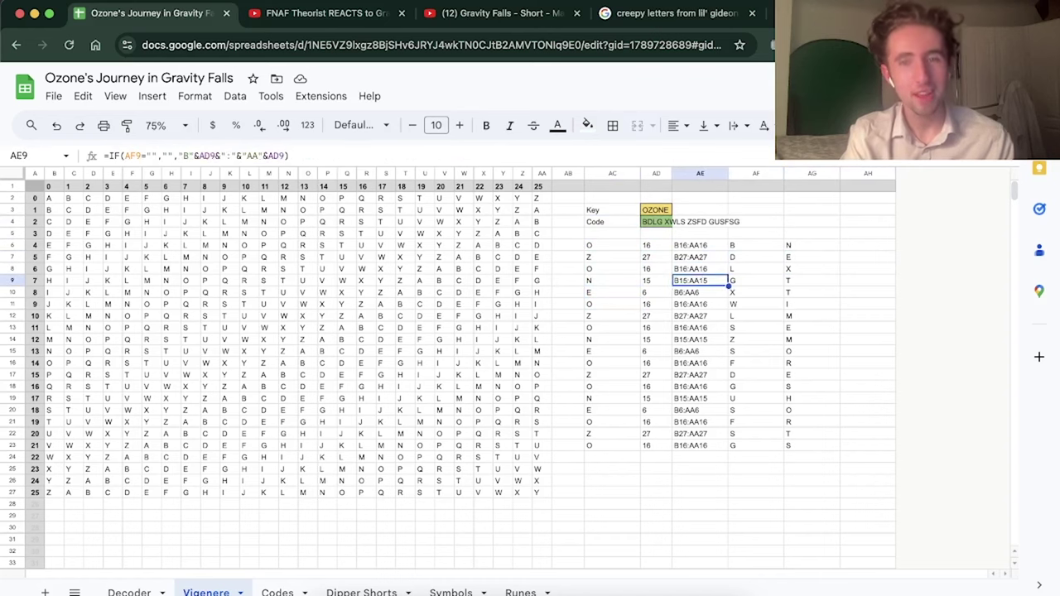
{"action": "key", "text": "Left"}
{"action": "key", "text": "Left"}
{"action": "key", "text": "Left"}
{"action": "key", "text": "Up"}
{"action": "key", "text": "Up"}
{"action": "key", "text": "Up"}
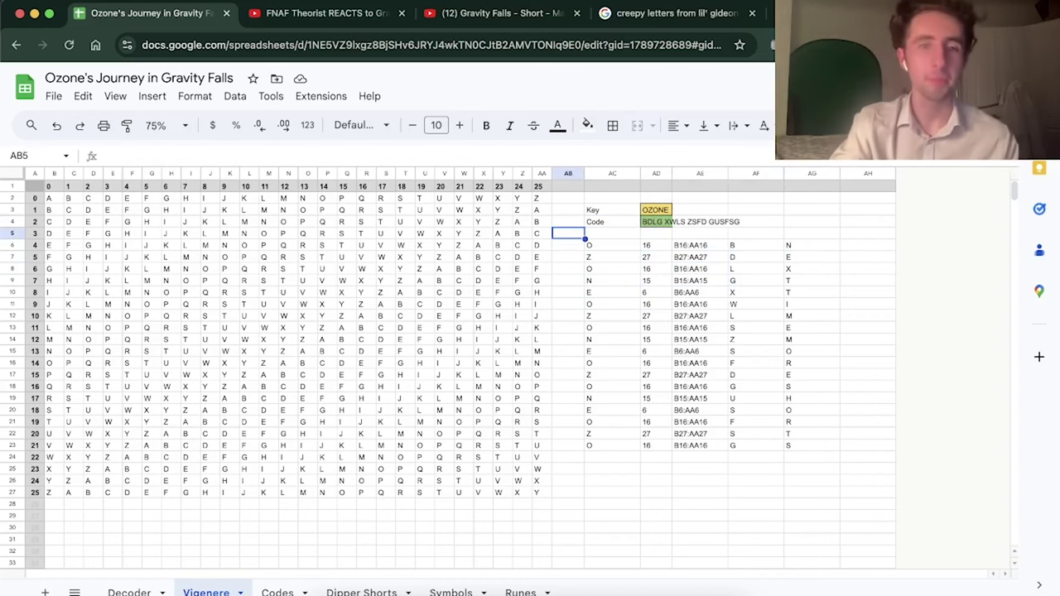
{"action": "left_click", "coordinate": [171, 198]}
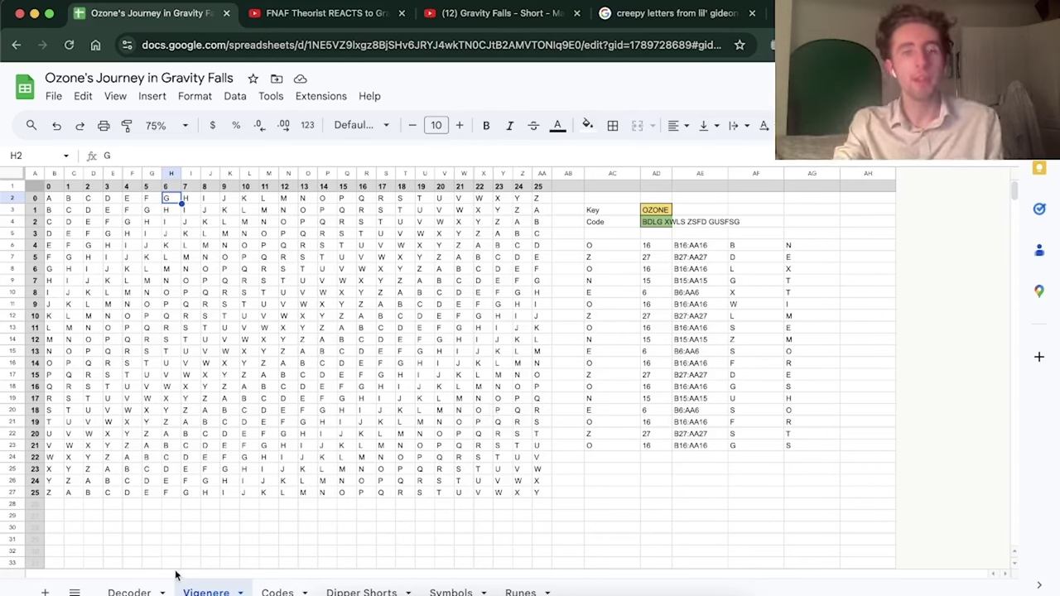
{"action": "left_click", "coordinate": [124, 592]}
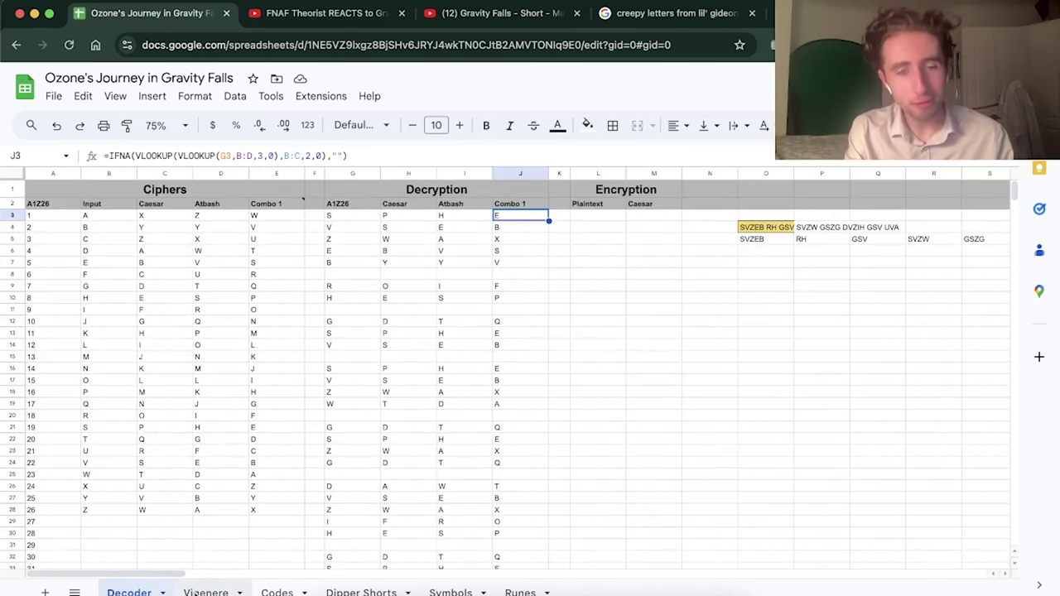
{"action": "left_click", "coordinate": [188, 592]}
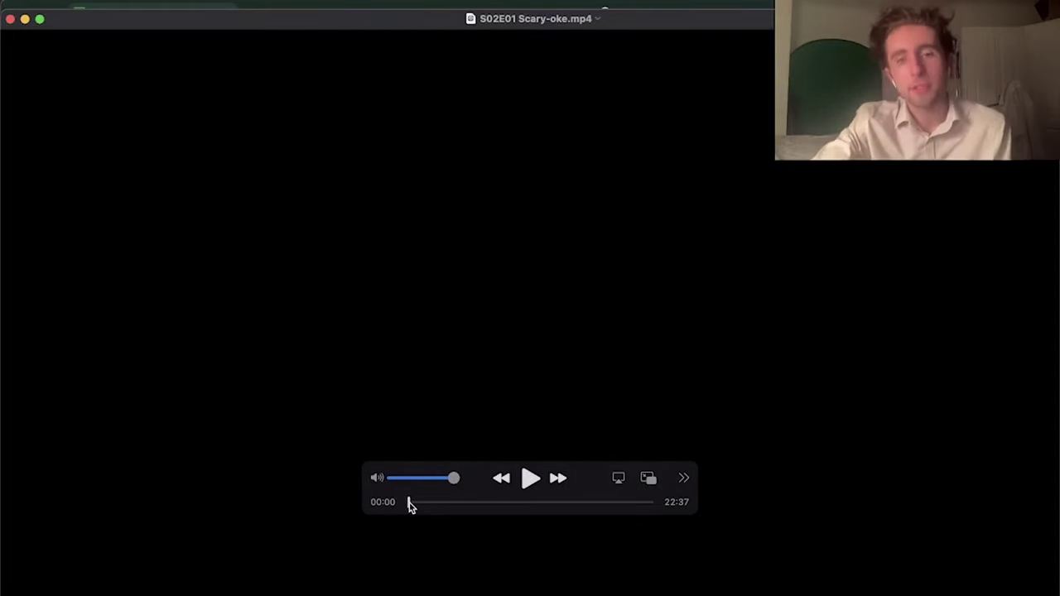
Step: Look through the opening of the episode video S02E01 Scary-oke.mp4, stopping at 00:53, 01:29 and 01:39
{"action": "left_click_drag", "start_coordinate": [409, 505], "coordinate": [418, 506]}
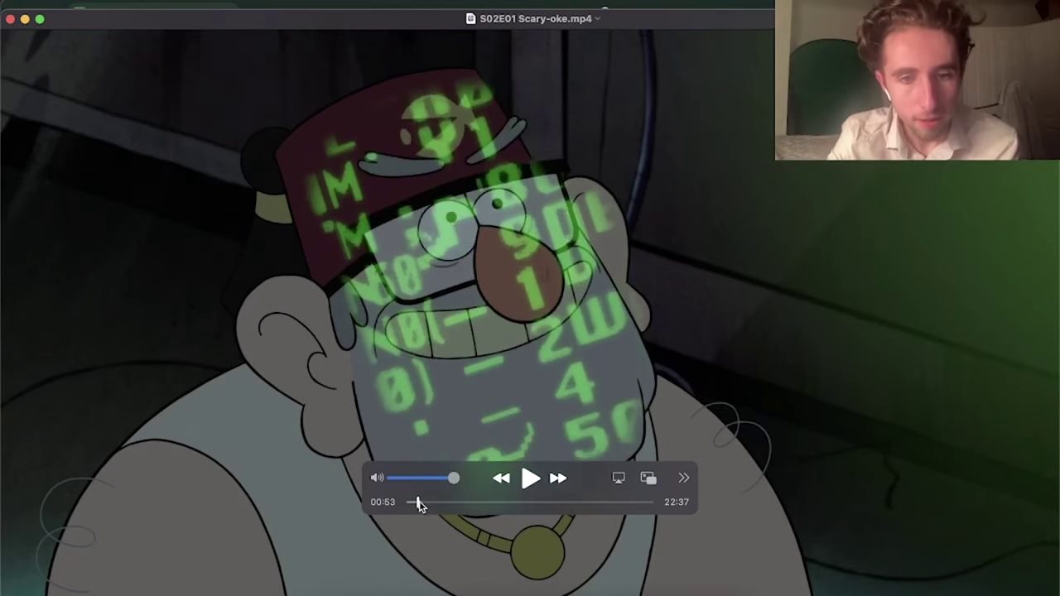
{"action": "left_click_drag", "start_coordinate": [417, 505], "coordinate": [423, 504]}
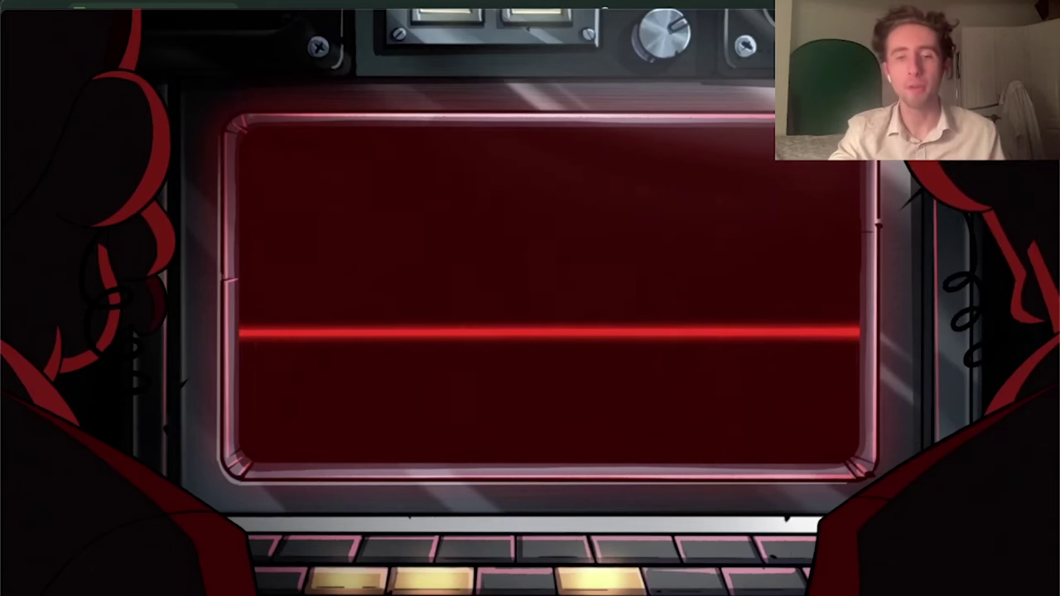
{"action": "key", "text": "space"}
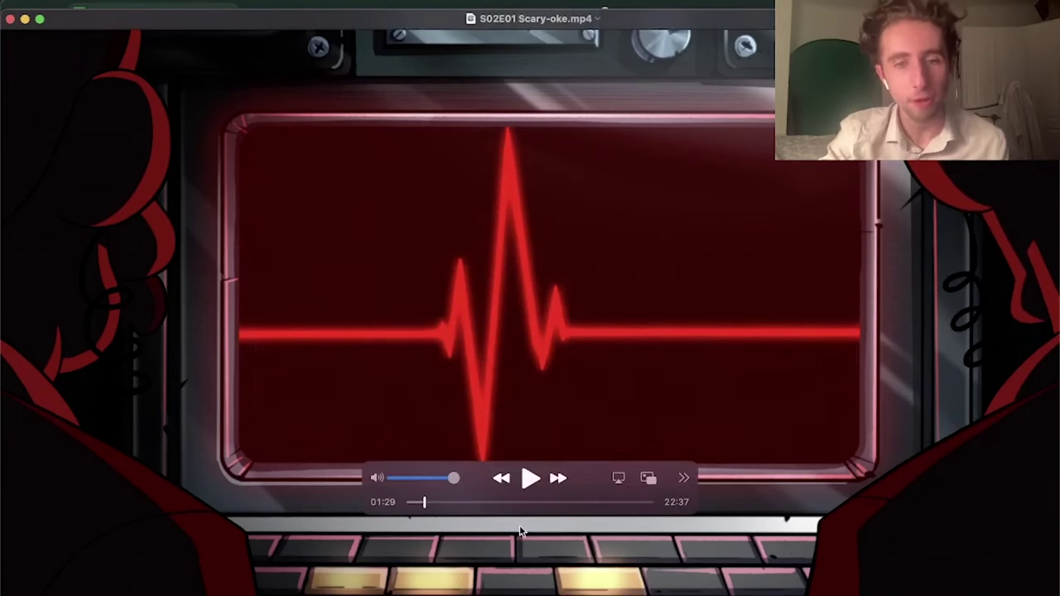
{"action": "left_click_drag", "start_coordinate": [422, 505], "coordinate": [426, 502]}
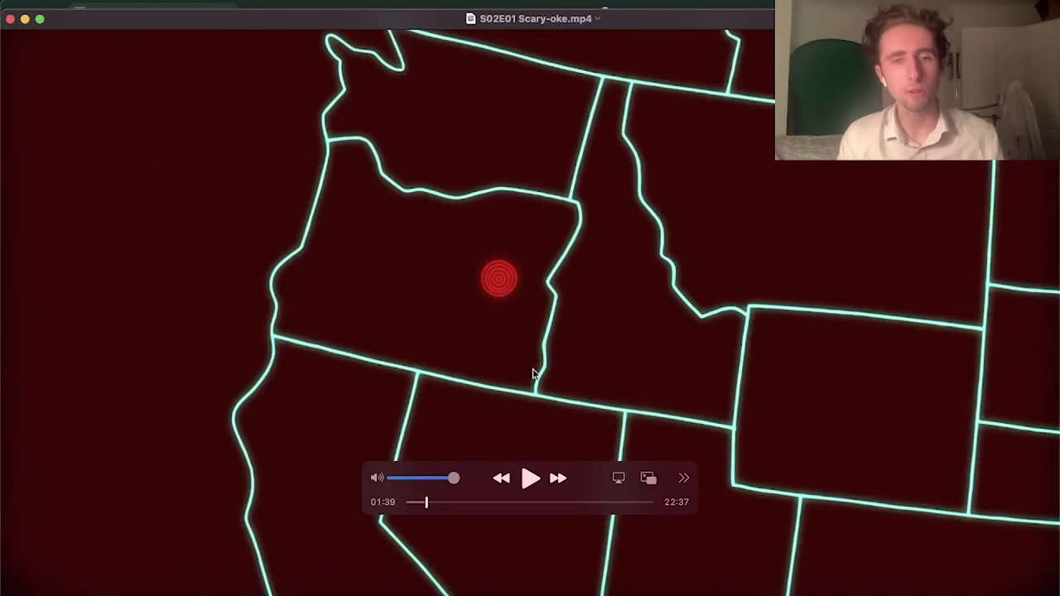
Step: Compare the frames between 01:36 and 01:44, from the red state map to the aerial view of Gravity Falls
{"action": "mouse_move", "coordinate": [460, 367]}
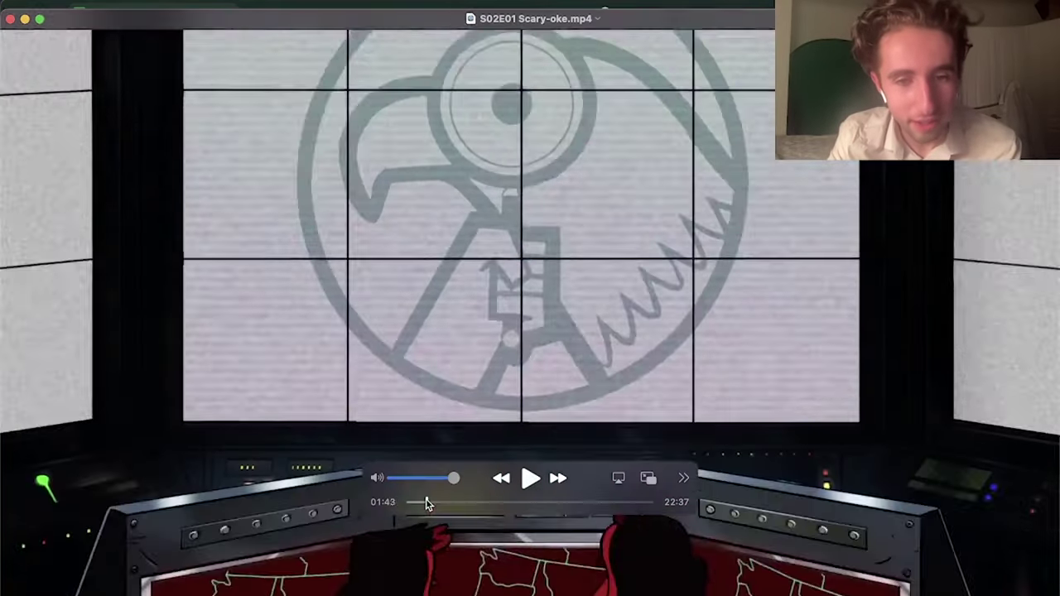
{"action": "left_click", "coordinate": [427, 503]}
{"action": "left_click_drag", "start_coordinate": [427, 504], "coordinate": [426, 504]}
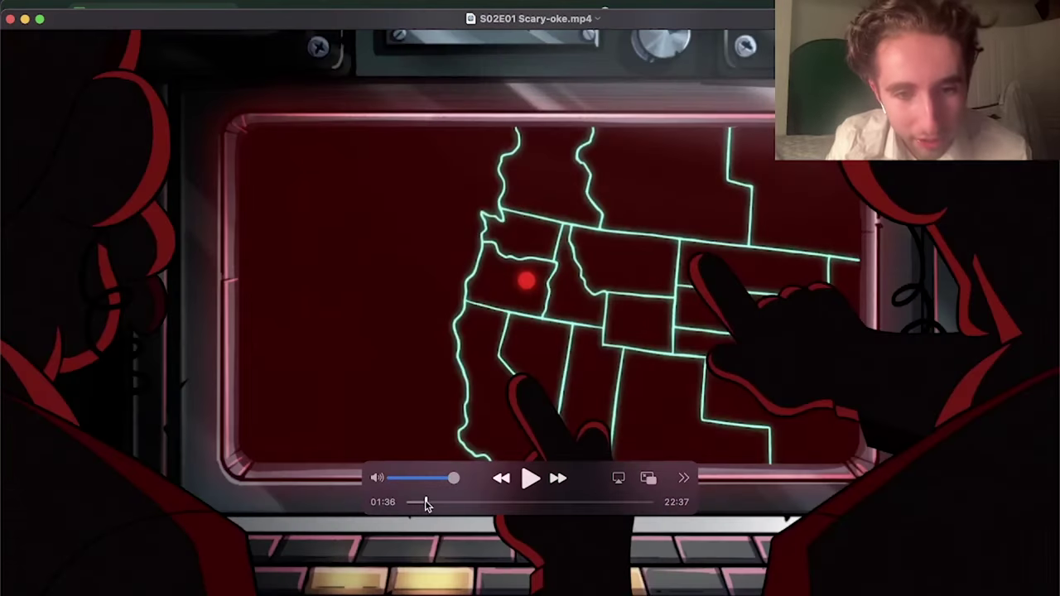
{"action": "left_click", "coordinate": [426, 503]}
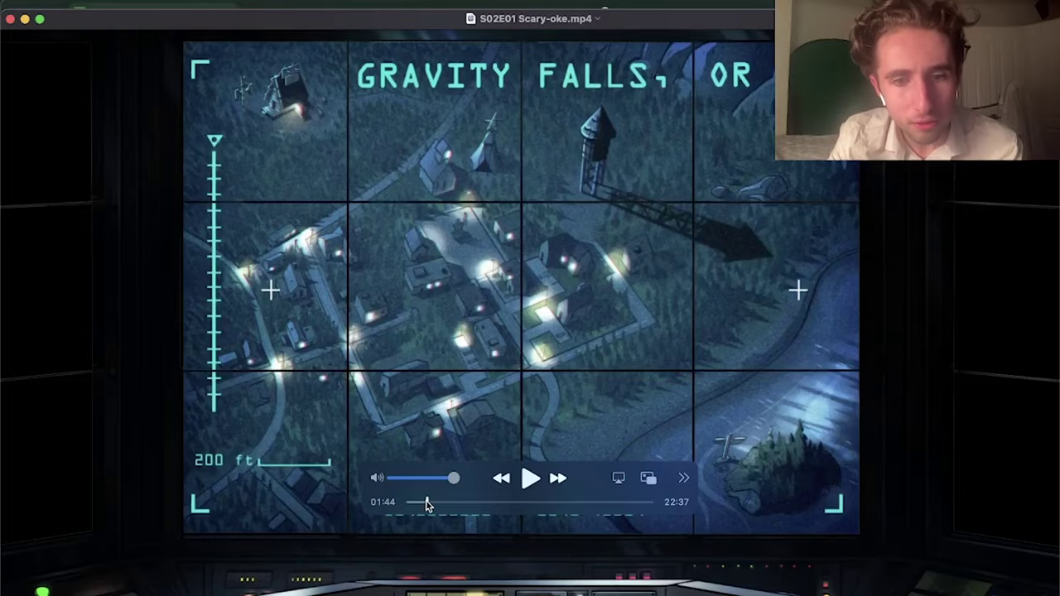
Step: Skip to 04:20, play to the Big Mysteries board and move the playback controls off its coded text
{"action": "left_click_drag", "start_coordinate": [427, 503], "coordinate": [455, 503]}
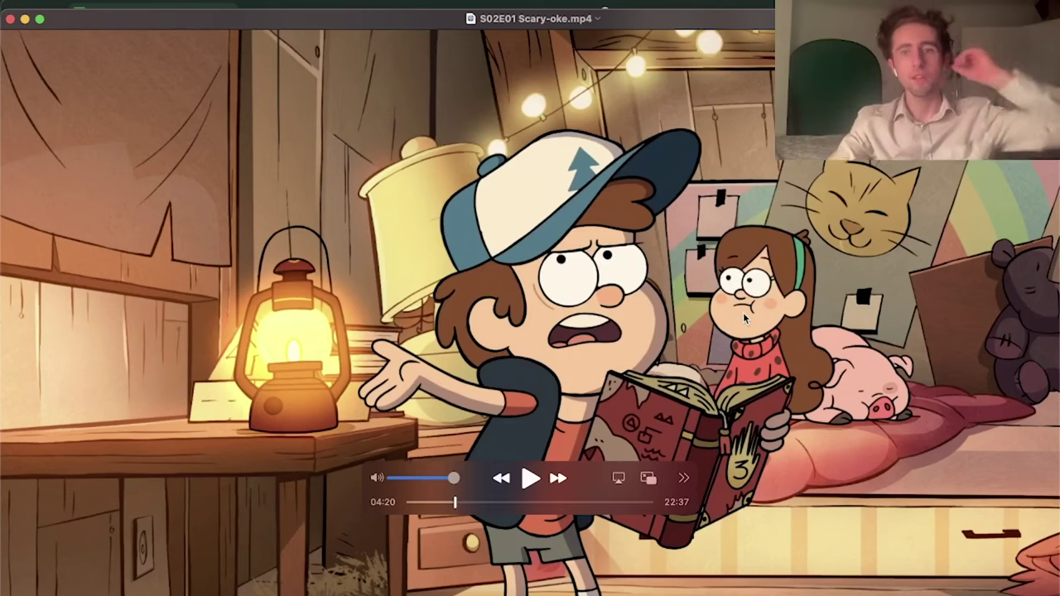
{"action": "key", "text": "space"}
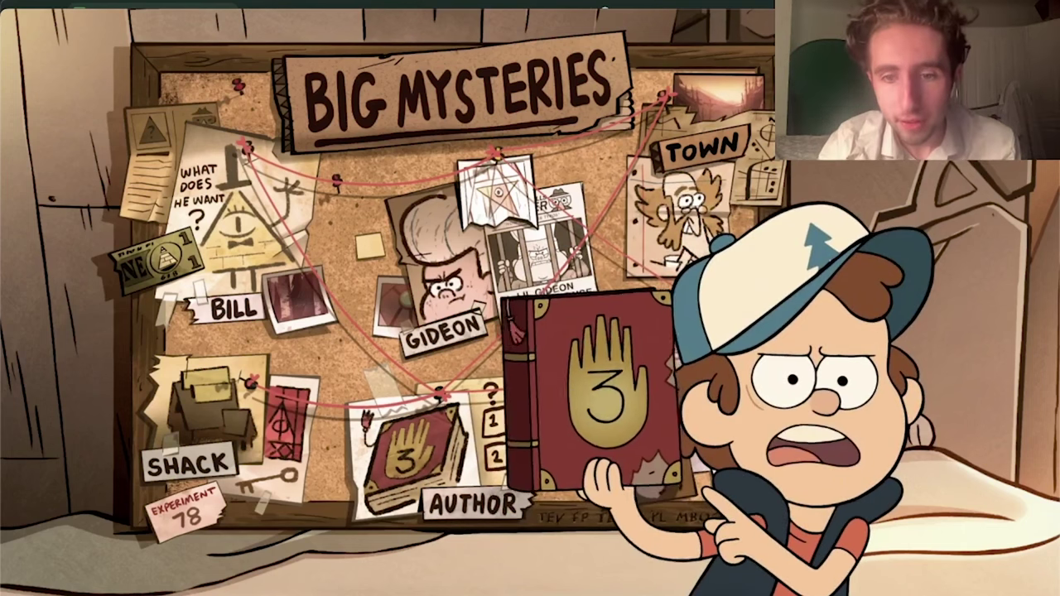
{"action": "key", "text": "space"}
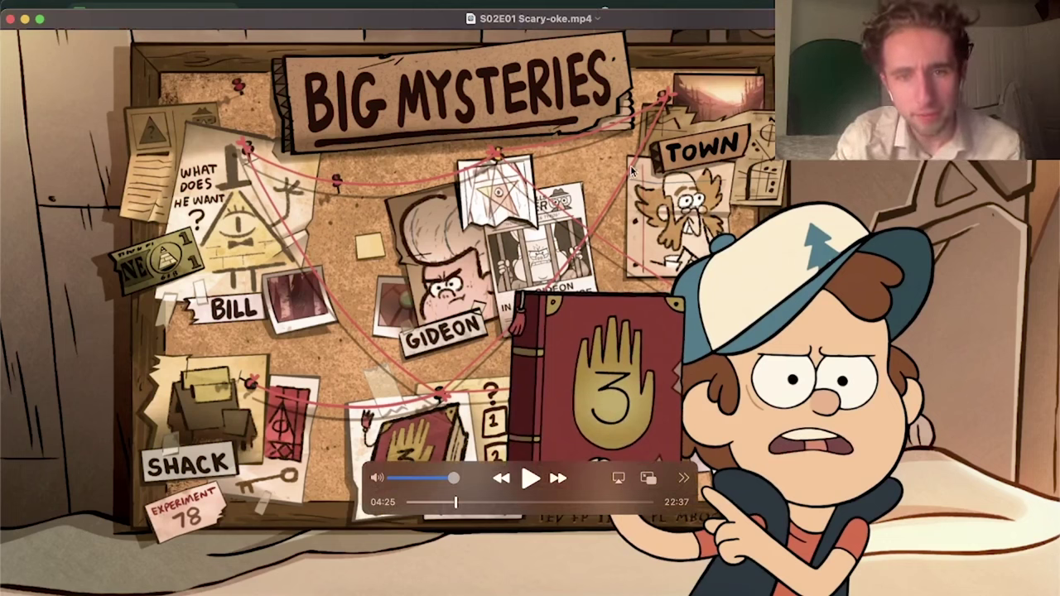
{"action": "key", "text": "space"}
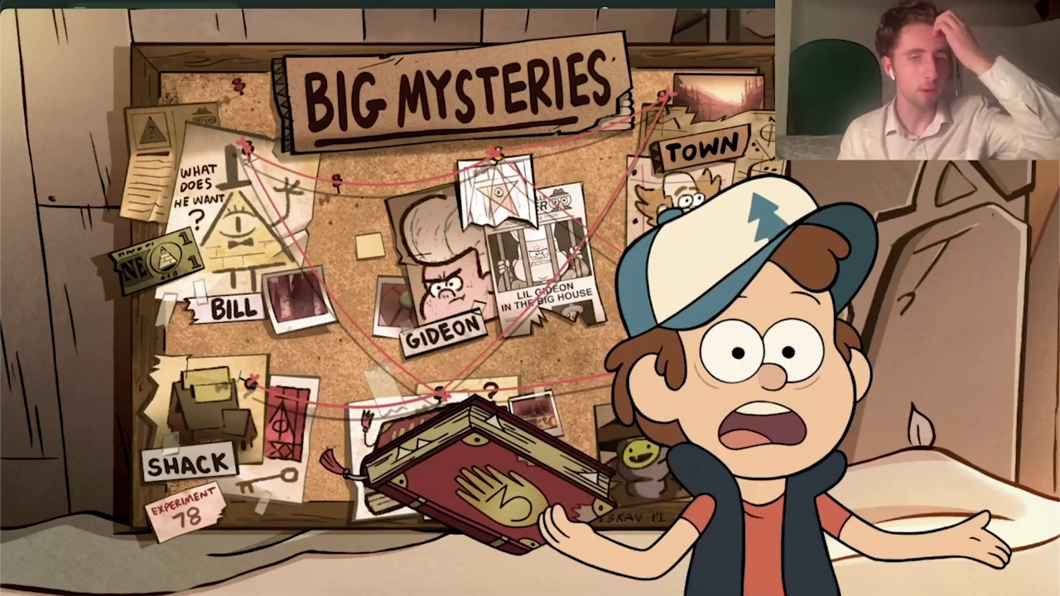
{"action": "mouse_move", "coordinate": [637, 431]}
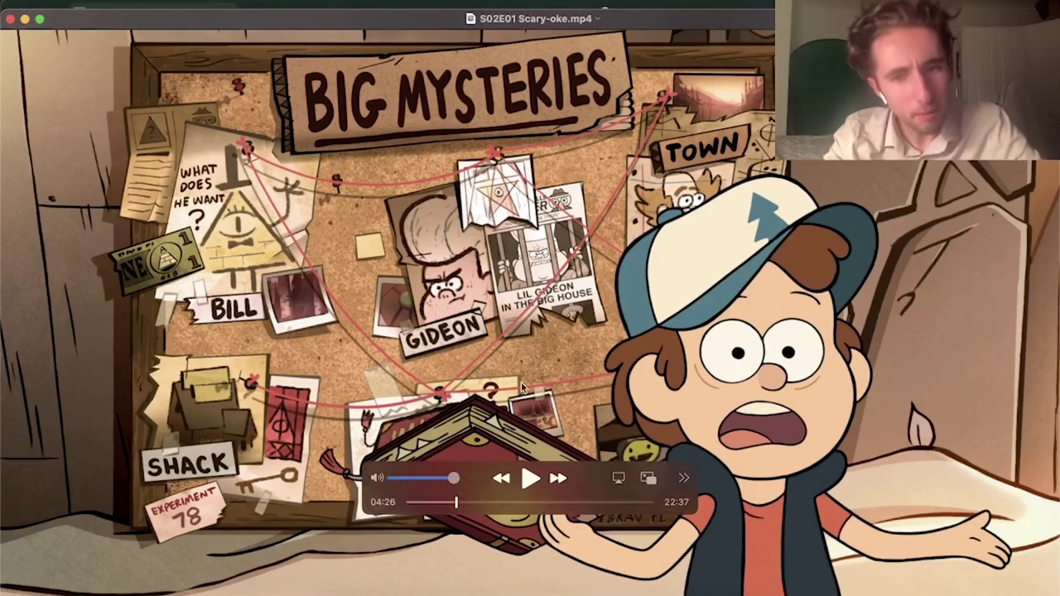
{"action": "left_click_drag", "start_coordinate": [586, 469], "coordinate": [943, 39]}
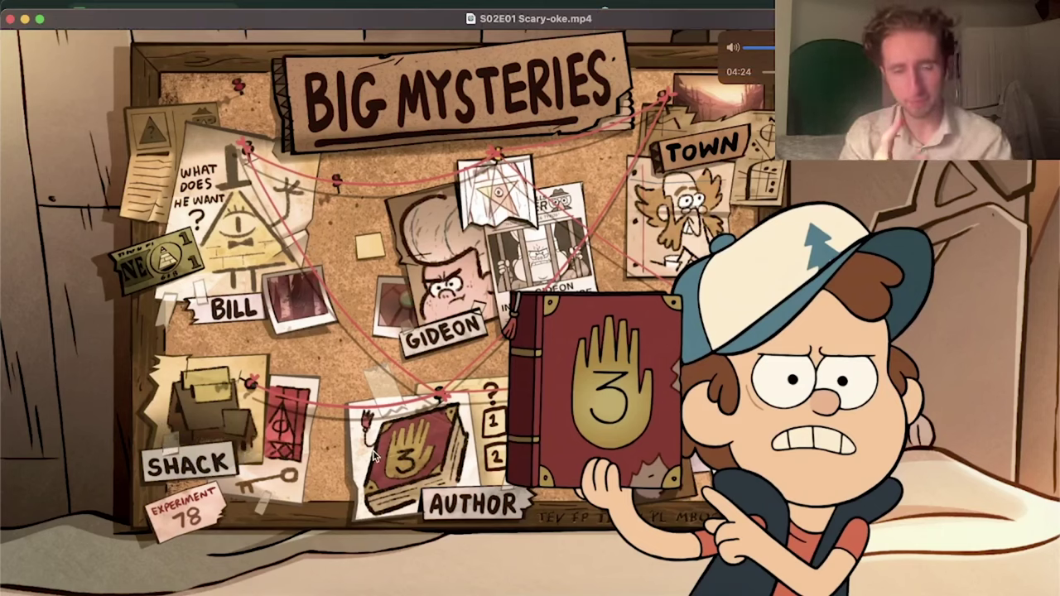
Step: Switch to the Google Sheets spreadsheet and copy the code text TEV FP TBKAV PL MBOCBQ from cell O4 of the Decoder sheet
{"action": "key", "text": "super+Tab"}
{"action": "scroll", "coordinate": [530, 256], "scroll_direction": "left", "scroll_amount": 5}
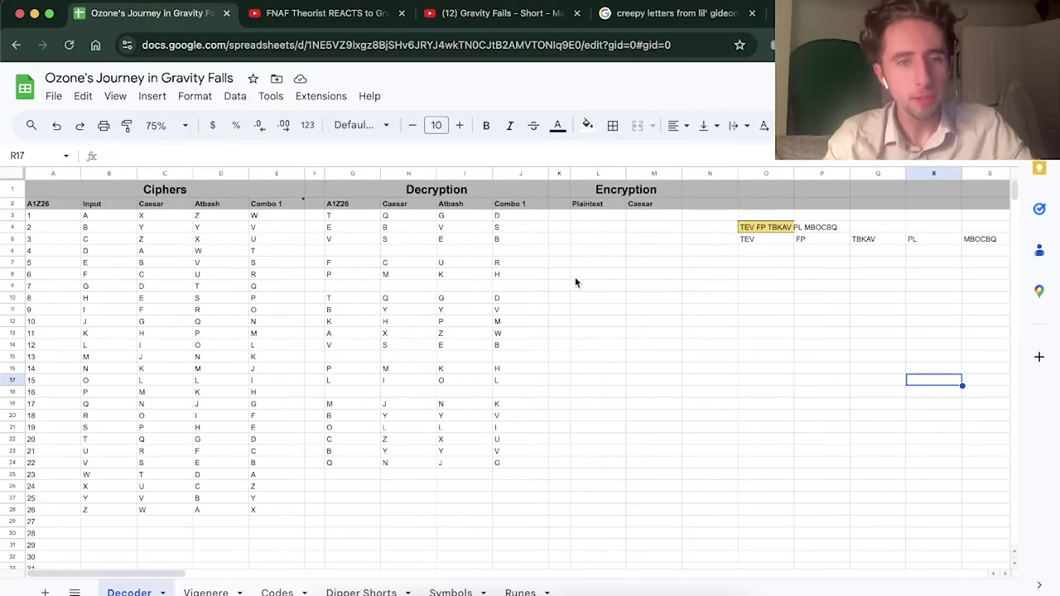
{"action": "left_click", "coordinate": [768, 229]}
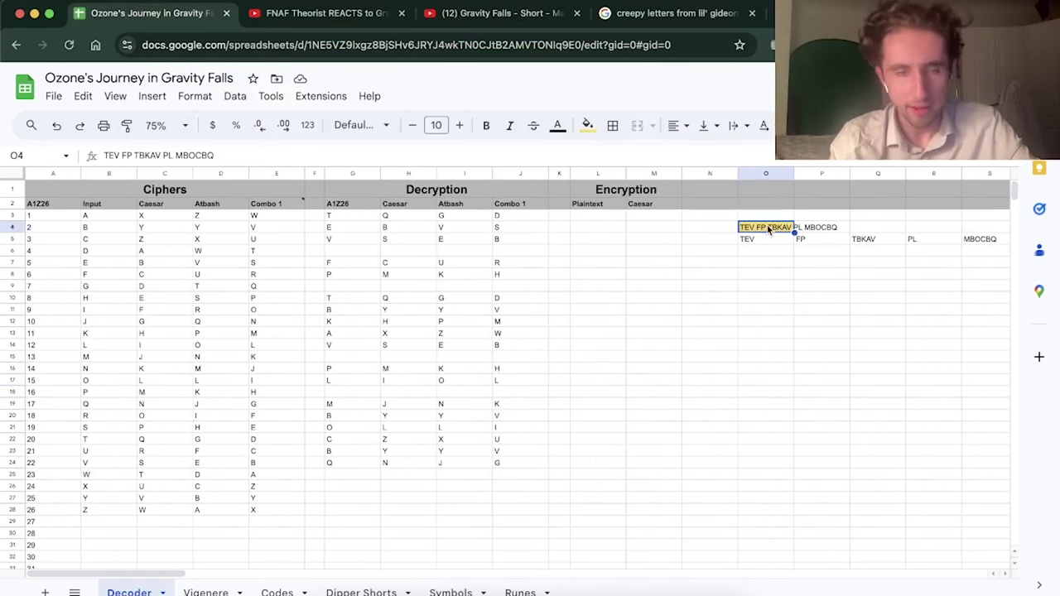
{"action": "left_click_drag", "start_coordinate": [249, 155], "coordinate": [87, 158]}
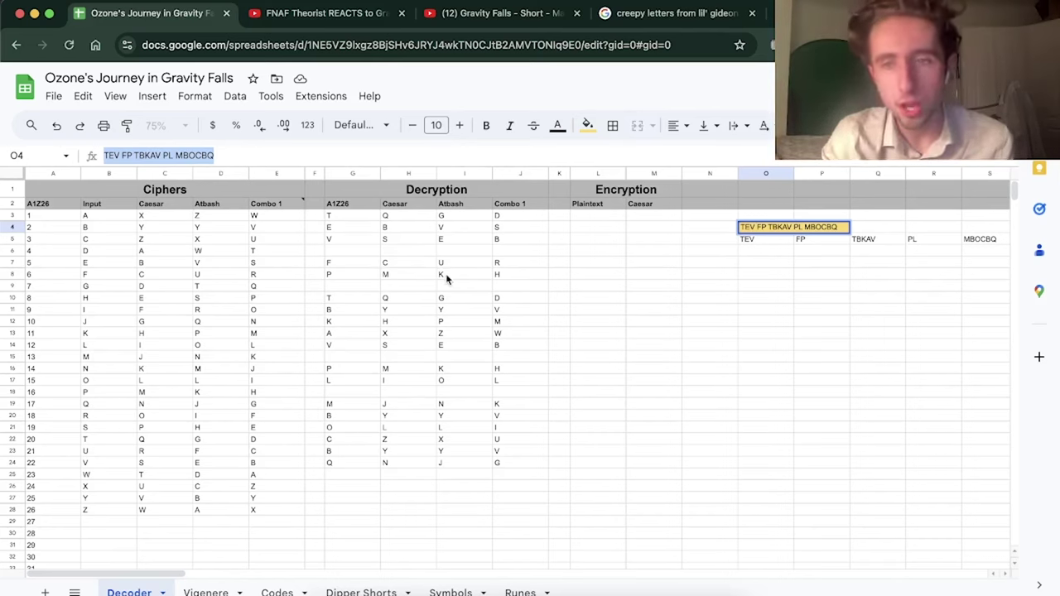
{"action": "left_click", "coordinate": [518, 275]}
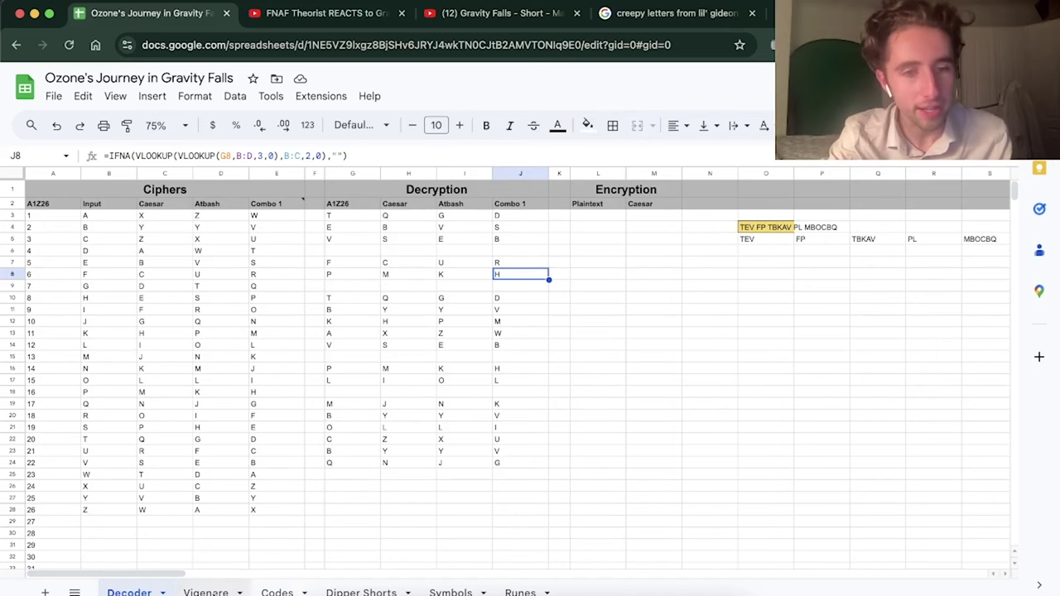
Step: Replace the code in cell AD4 of the Vigenere sheet with TEV FP TBKAV PL MBOCBQ, pasting only the value to keep the cell's formatting
{"action": "left_click", "coordinate": [205, 592]}
{"action": "left_click", "coordinate": [669, 225]}
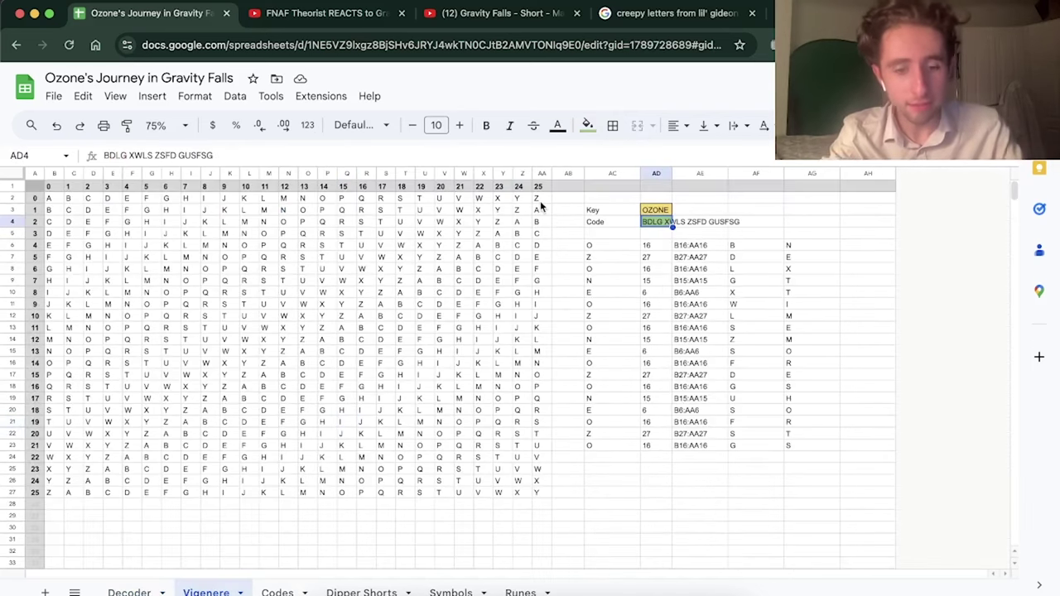
{"action": "key", "text": "ctrl+v"}
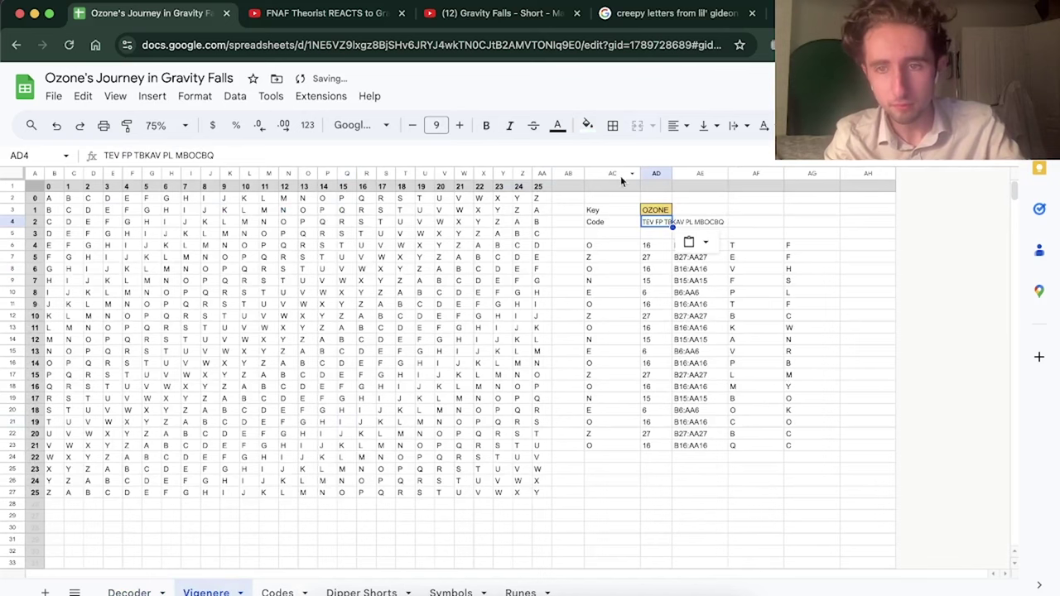
{"action": "key", "text": "ctrl+z"}
{"action": "right_click", "coordinate": [658, 224]}
{"action": "mouse_move", "coordinate": [733, 215]}
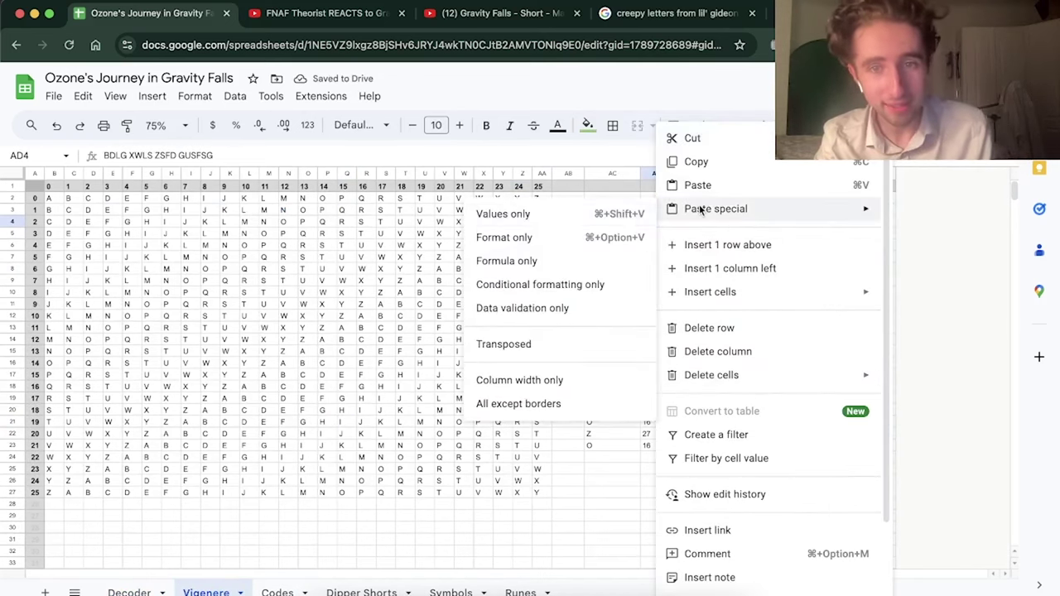
{"action": "left_click", "coordinate": [502, 214]}
{"action": "left_click", "coordinate": [613, 274]}
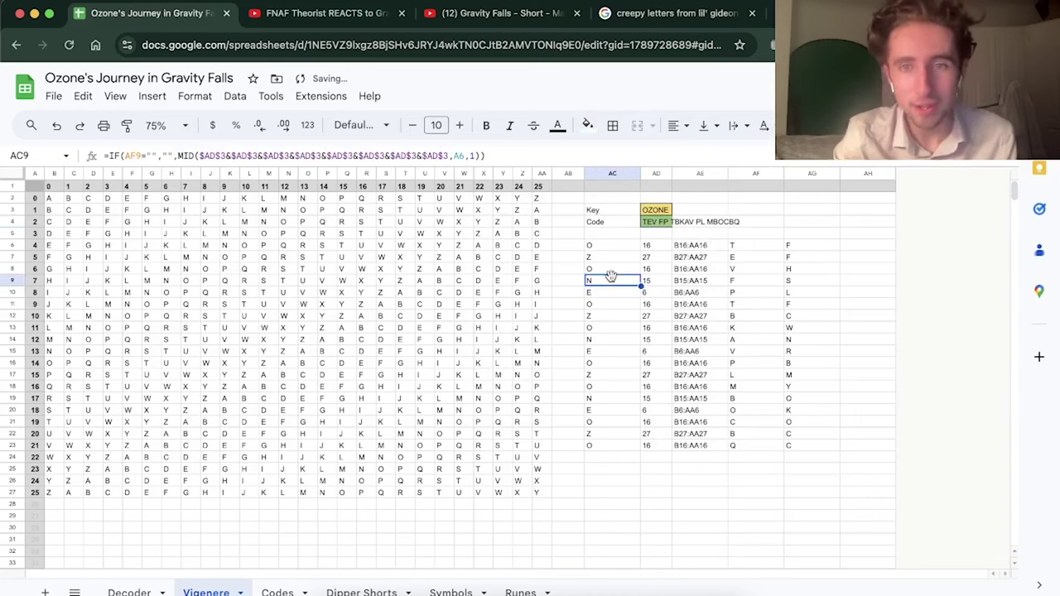
Step: Set the key in cell AD3 of the Vigenere sheet to SHACK
{"action": "left_click", "coordinate": [658, 211]}
{"action": "type", "text": "SHACK"}
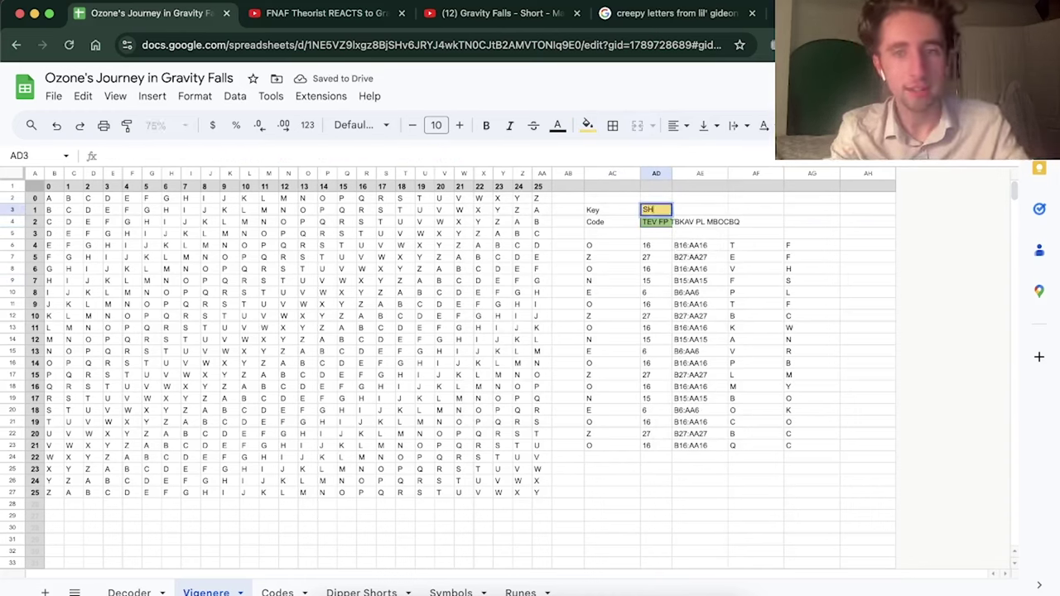
{"action": "key", "text": "Return"}
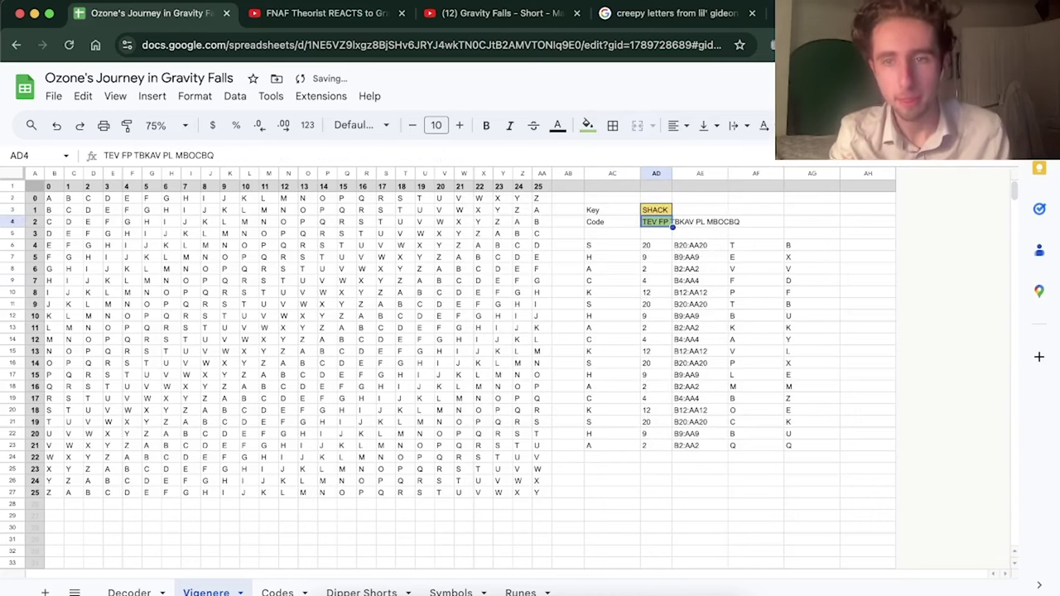
{"action": "left_click", "coordinate": [739, 519]}
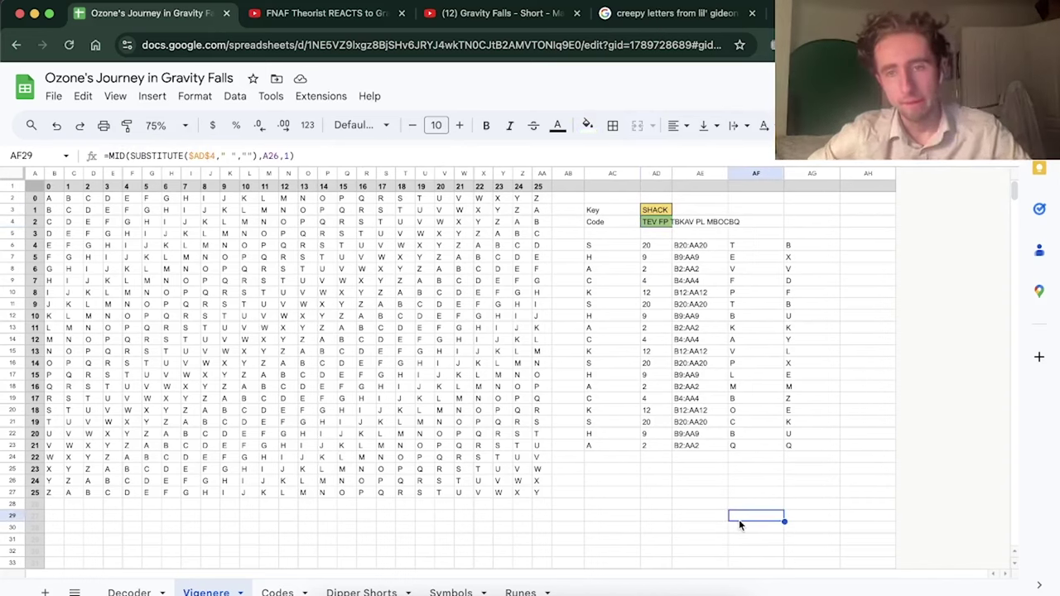
Step: Return to the Decoder sheet and step through the letters around T in the Input column to check the Caesar shift
{"action": "key", "text": "alt+Up"}
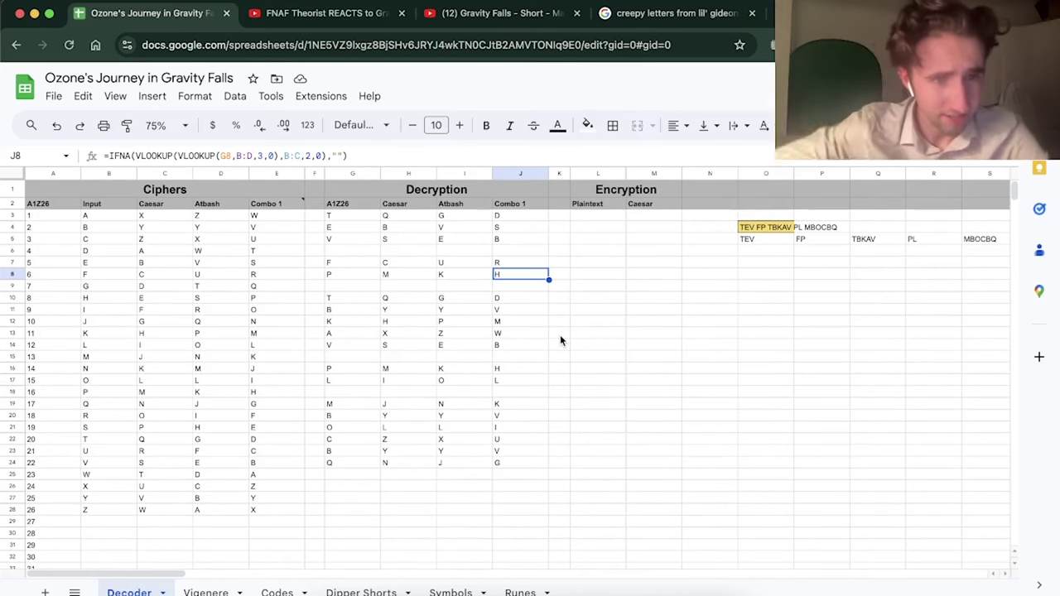
{"action": "left_click", "coordinate": [119, 441]}
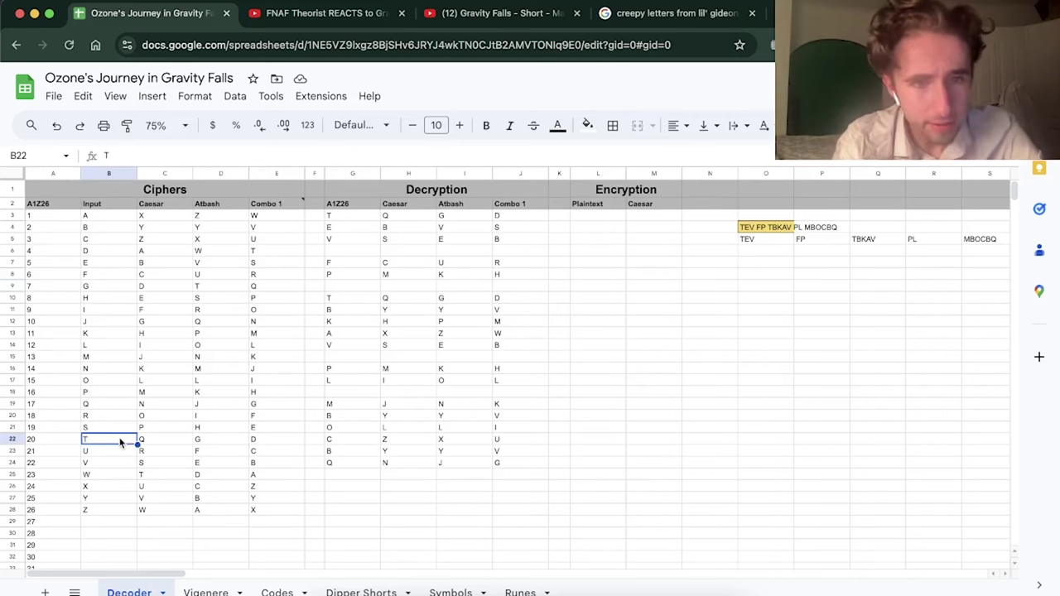
{"action": "key", "text": "Down"}
{"action": "key", "text": "Down"}
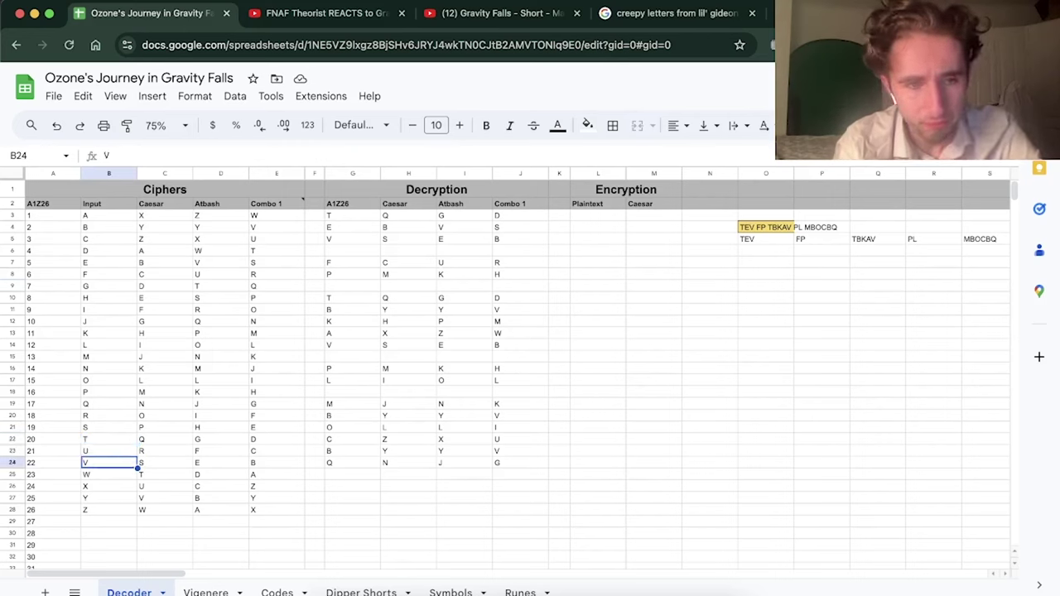
{"action": "key", "text": "Up"}
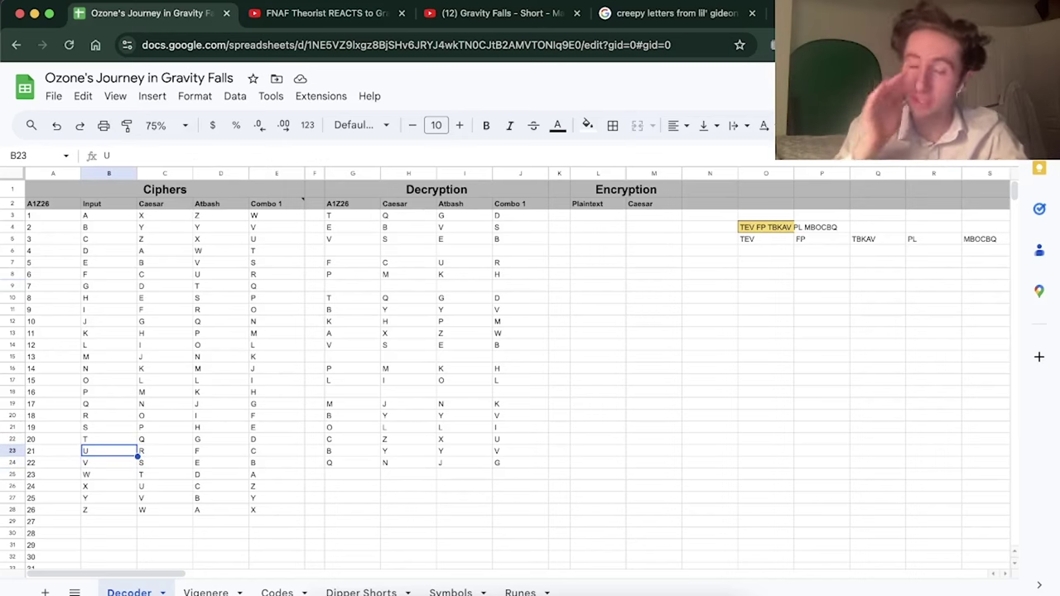
{"action": "left_click", "coordinate": [96, 439]}
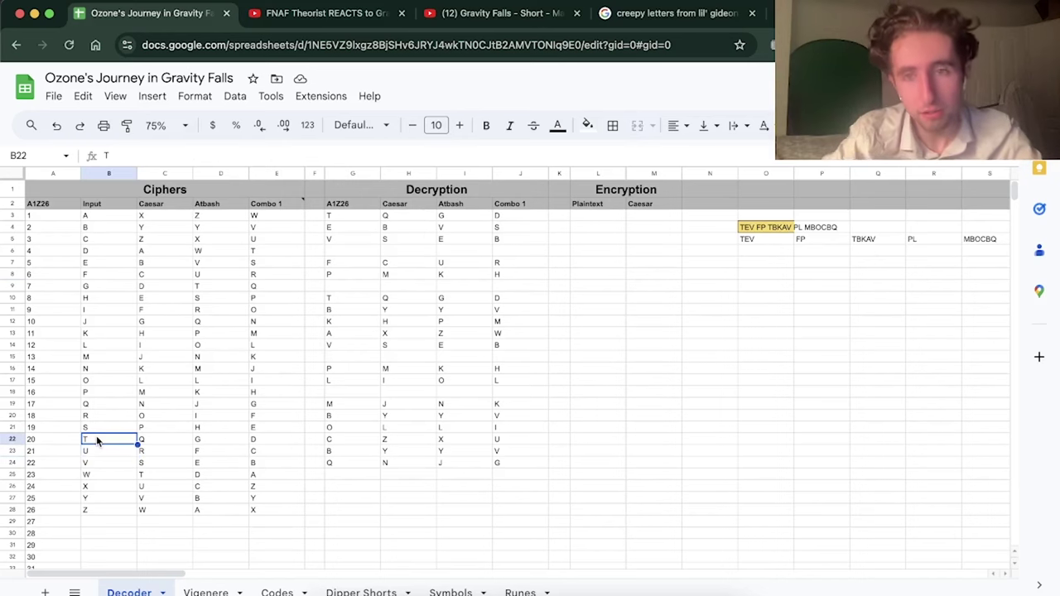
{"action": "key", "text": "Up"}
{"action": "key", "text": "Up"}
{"action": "key", "text": "Up"}
{"action": "key", "text": "Up"}
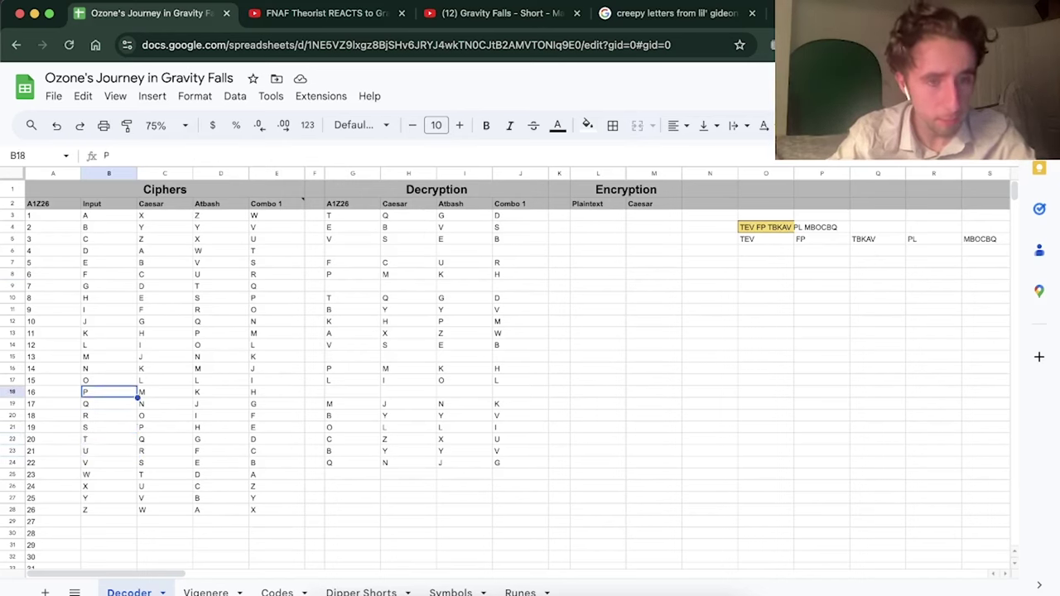
Step: Compare the first Caesar decryption letter in H3 with the Input column letters from P to U, counting the shift from T
{"action": "left_click", "coordinate": [402, 217]}
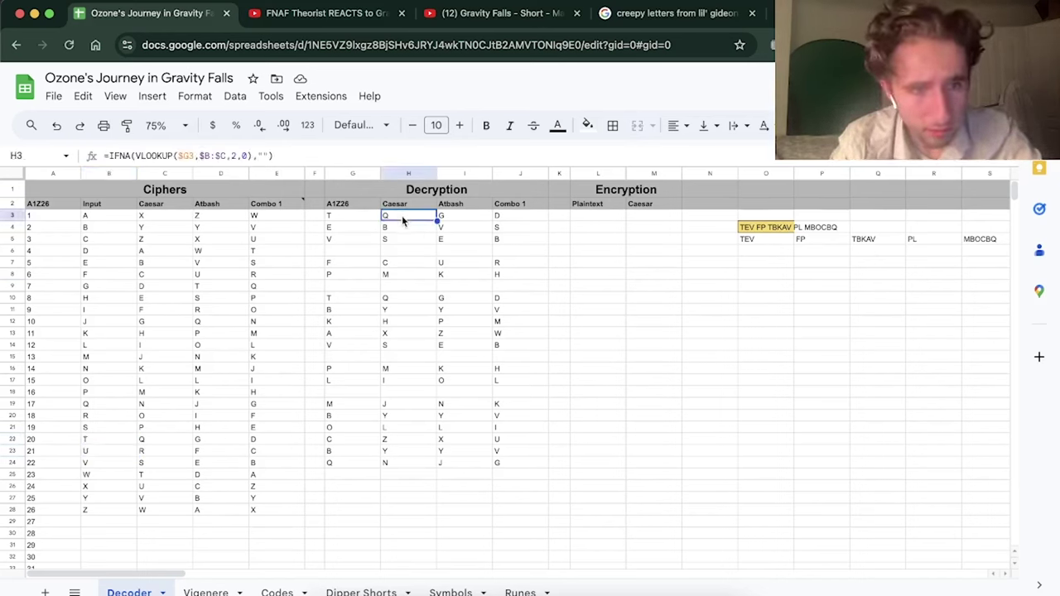
{"action": "left_click", "coordinate": [98, 439]}
{"action": "key", "text": "Up"}
{"action": "key", "text": "Up"}
{"action": "key", "text": "Up"}
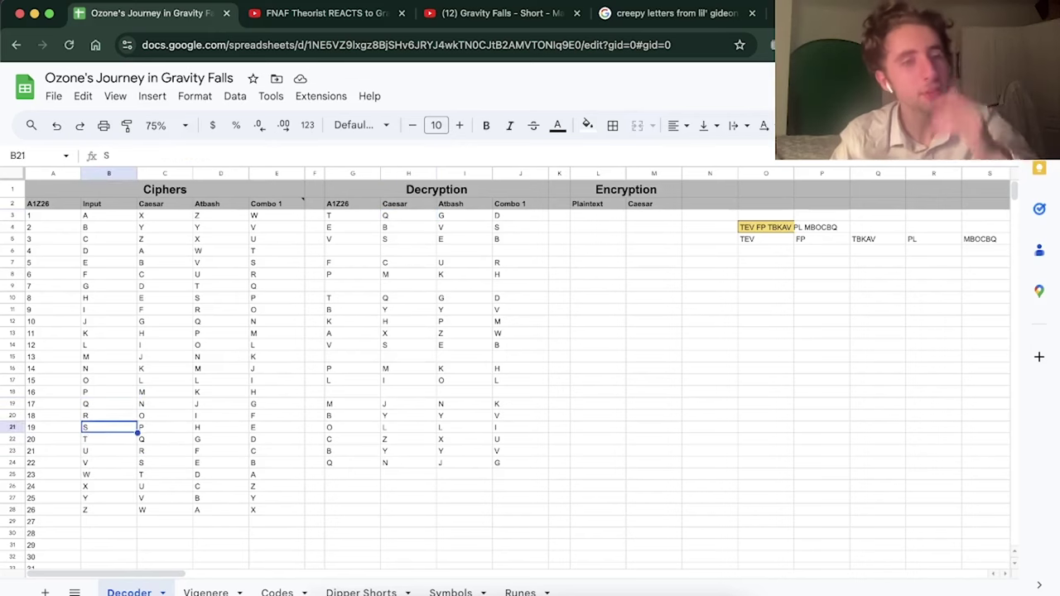
{"action": "left_click", "coordinate": [399, 215]}
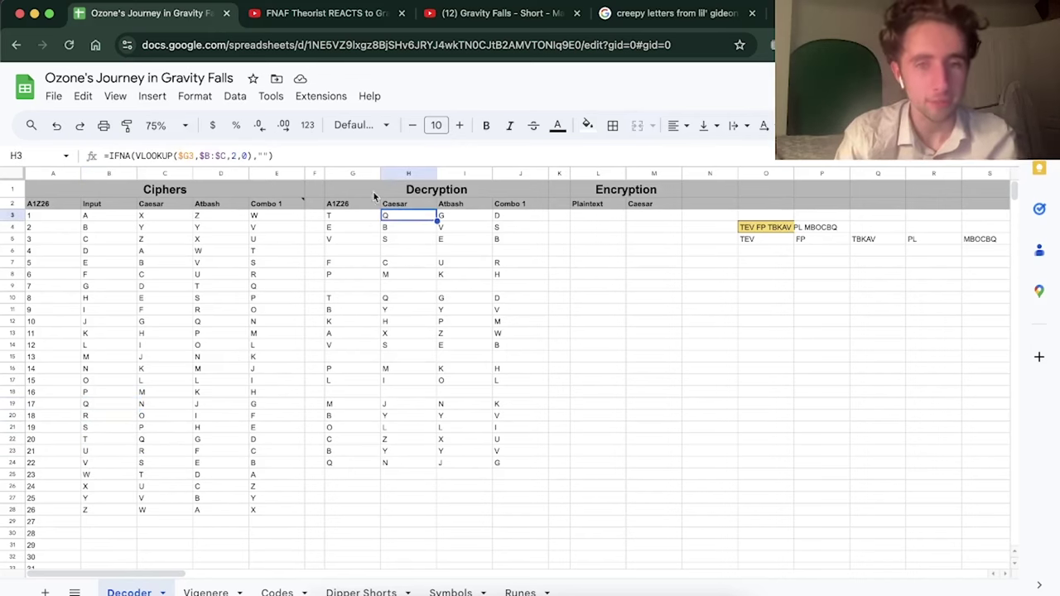
{"action": "left_click", "coordinate": [111, 439]}
{"action": "left_click", "coordinate": [109, 406]}
{"action": "left_click", "coordinate": [109, 437]}
{"action": "key", "text": "Up"}
{"action": "key", "text": "Up"}
{"action": "key", "text": "Up"}
{"action": "key", "text": "Up"}
{"action": "key", "text": "Down"}
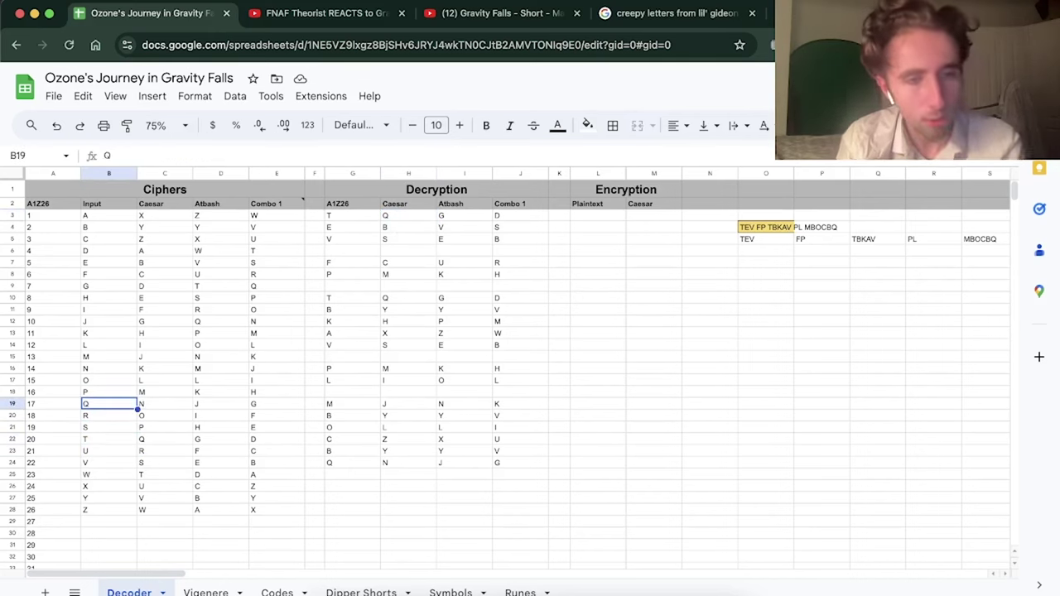
{"action": "key", "text": "Down"}
{"action": "key", "text": "Down"}
{"action": "key", "text": "Down"}
{"action": "key", "text": "Down"}
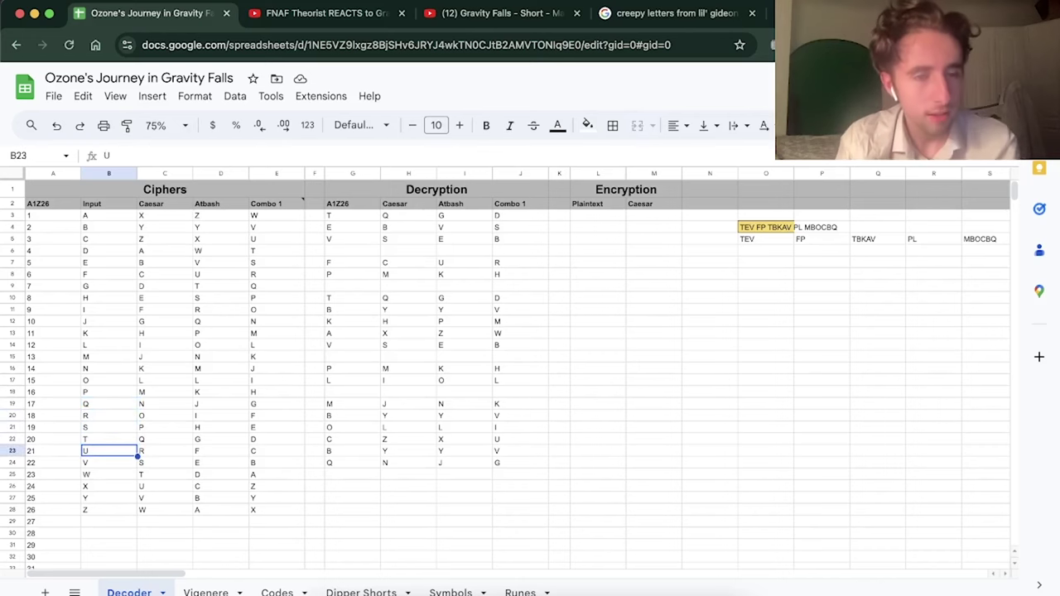
{"action": "left_click", "coordinate": [100, 229]}
{"action": "left_click", "coordinate": [560, 392]}
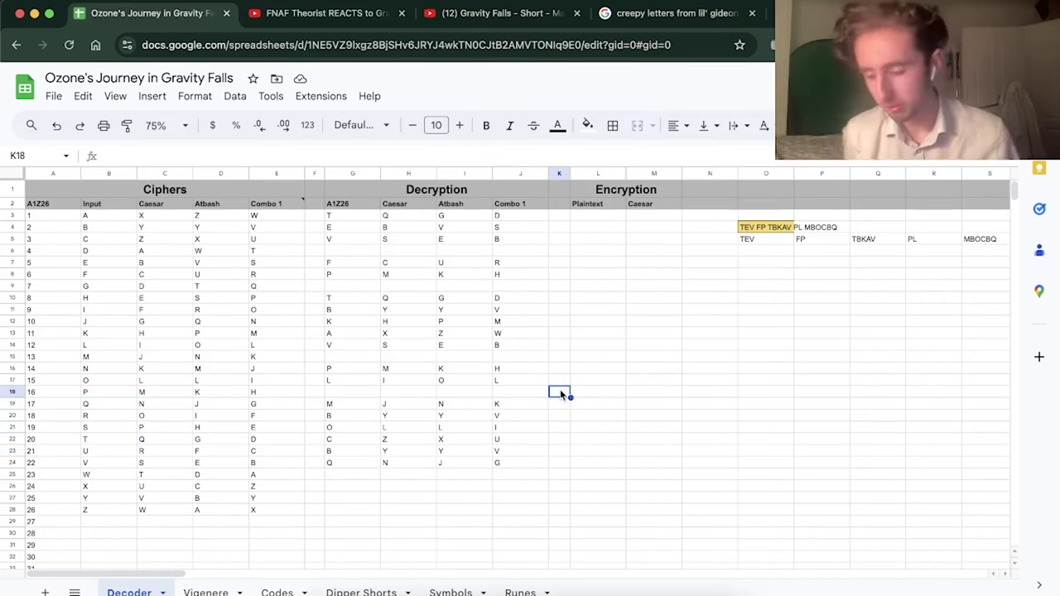
Step: Undo the last change to the Caesar cipher column and compare its letters with the Input column starting at A
{"action": "key", "text": "super+z"}
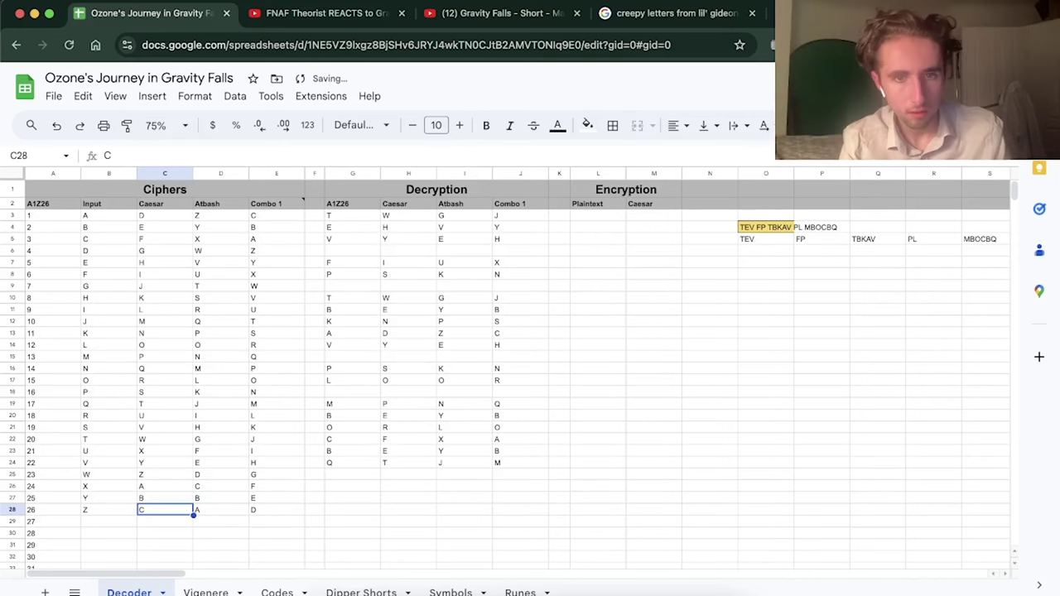
{"action": "key", "text": "Down"}
{"action": "key", "text": "Down"}
{"action": "key", "text": "Left"}
{"action": "key", "text": "Right"}
{"action": "key", "text": "Up"}
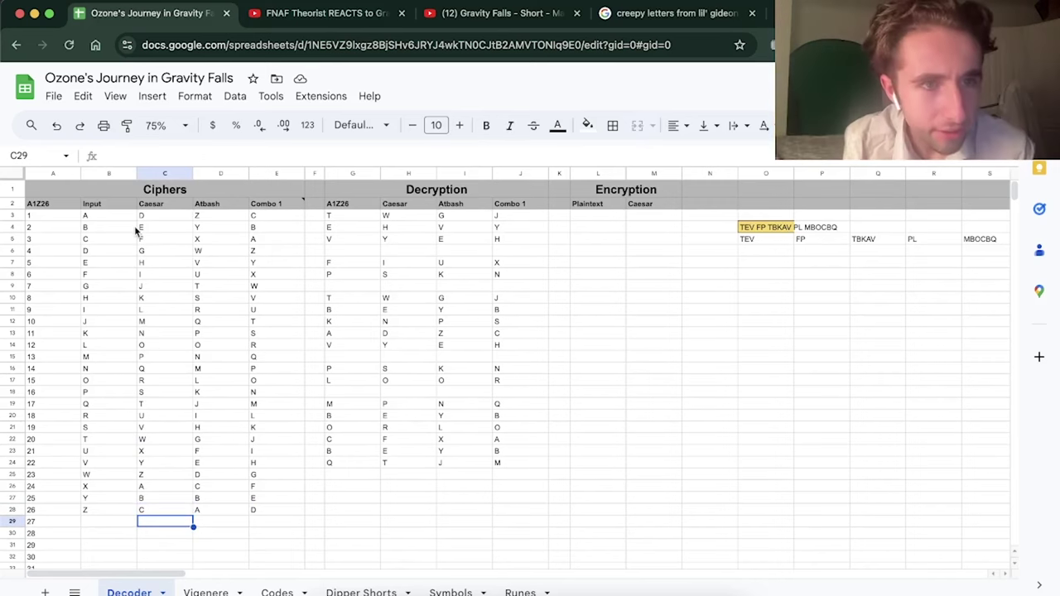
{"action": "left_click", "coordinate": [105, 217]}
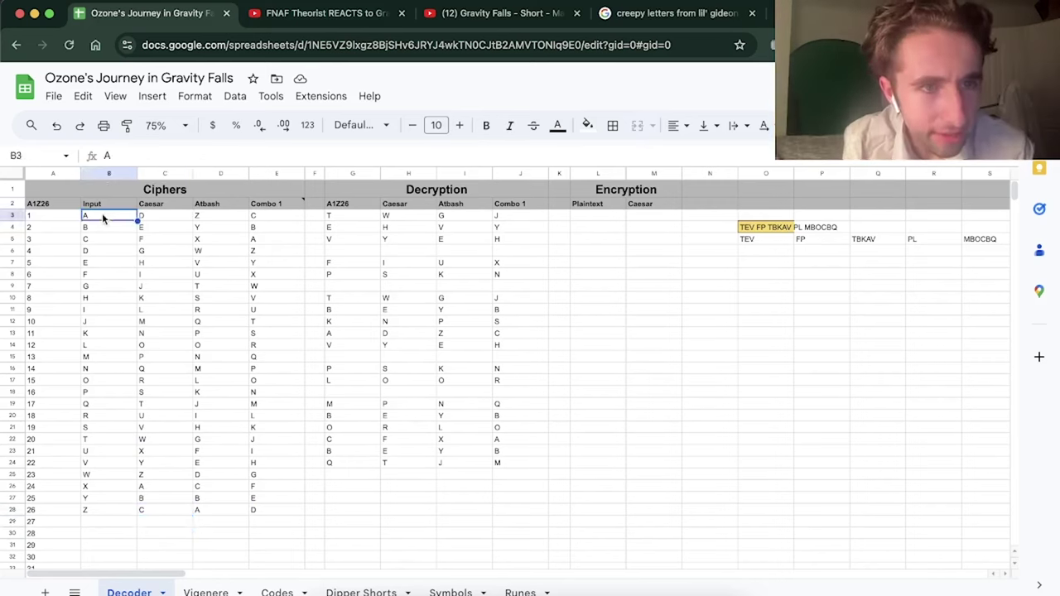
{"action": "left_click", "coordinate": [580, 298]}
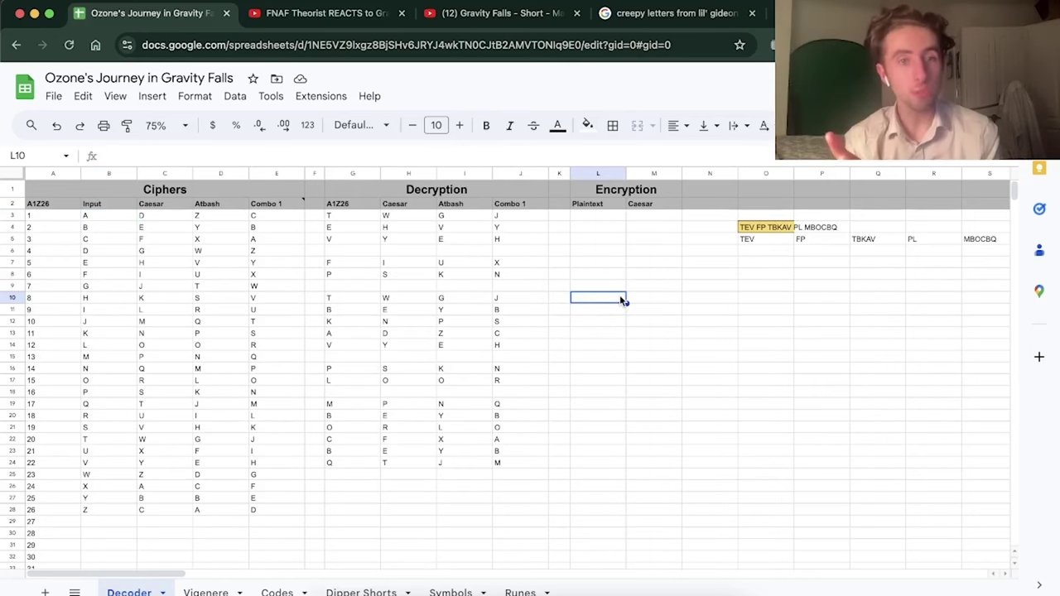
Step: Enter the code letters T, E and V in cells L3 to L5 of the Encryption section's Plaintext column
{"action": "left_click", "coordinate": [607, 216]}
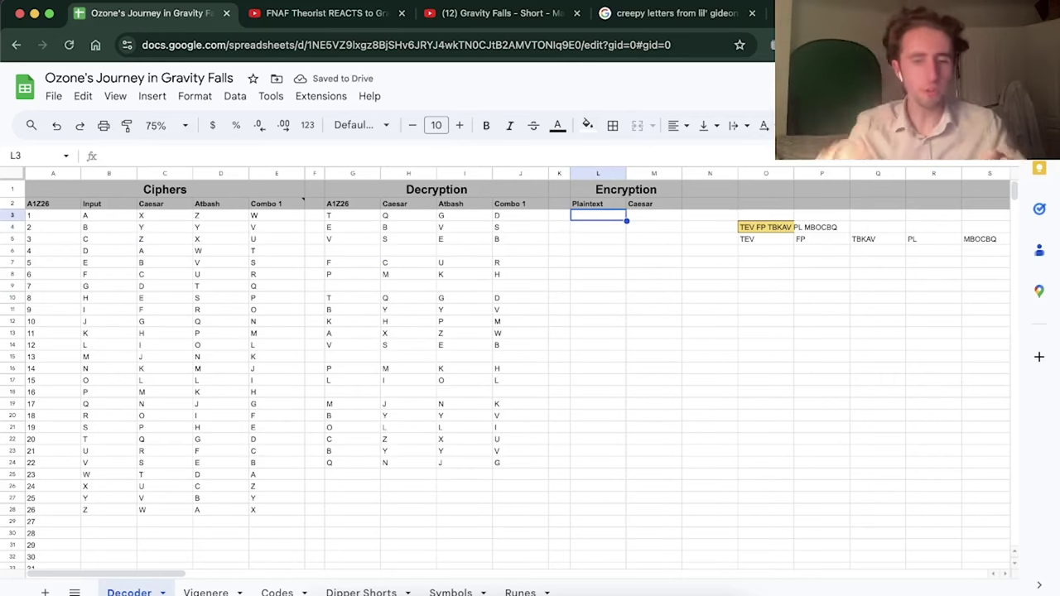
{"action": "type", "text": "T"}
{"action": "key", "text": "Return"}
{"action": "type", "text": "Encryption"}
{"action": "key", "text": "Return"}
{"action": "type", "text": "V"}
{"action": "key", "text": "Up"}
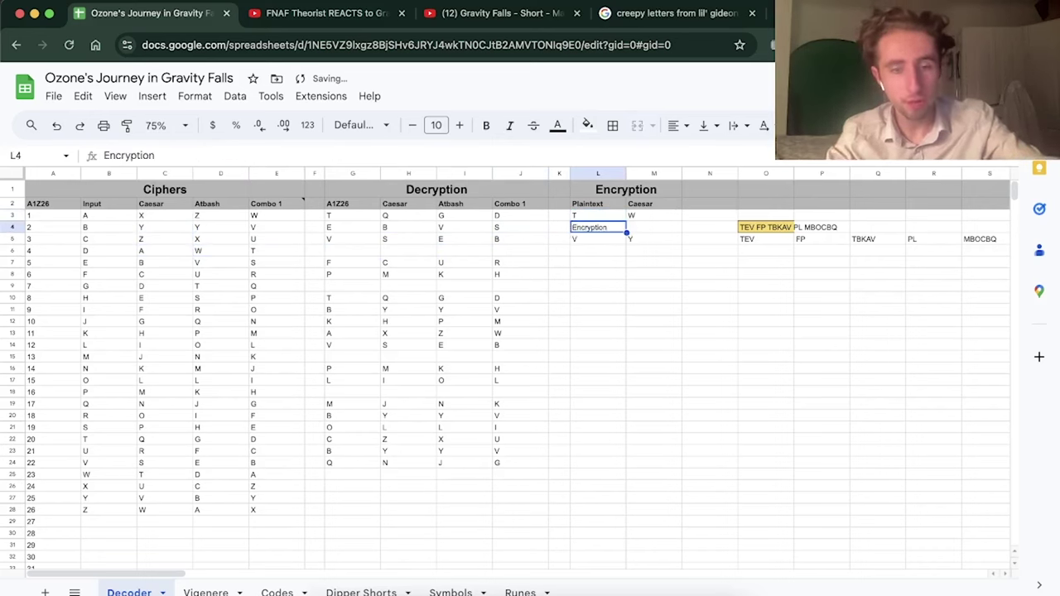
{"action": "type", "text": "E"}
{"action": "key", "text": "Delete"}
{"action": "key", "text": "Return"}
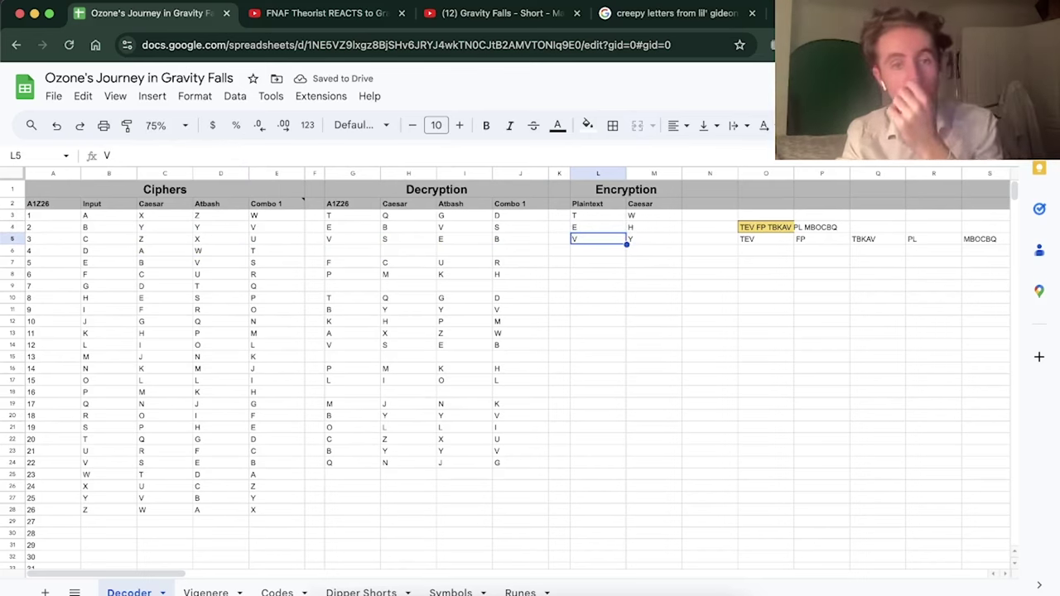
Step: Enter the second code word's letters F and P in Plaintext cells L7 and L8
{"action": "left_click", "coordinate": [598, 262]}
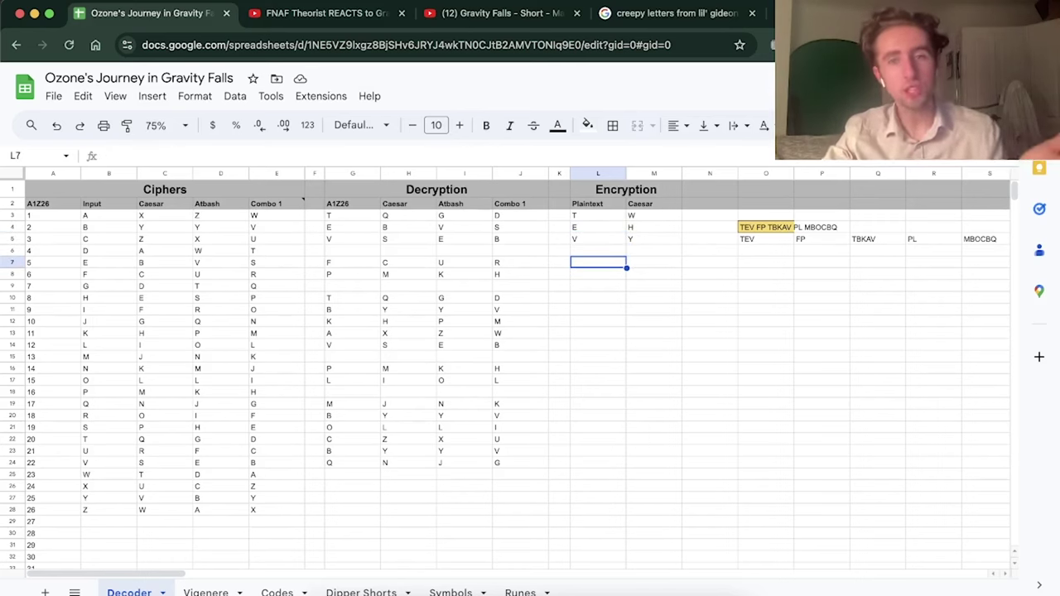
{"action": "type", "text": "F"}
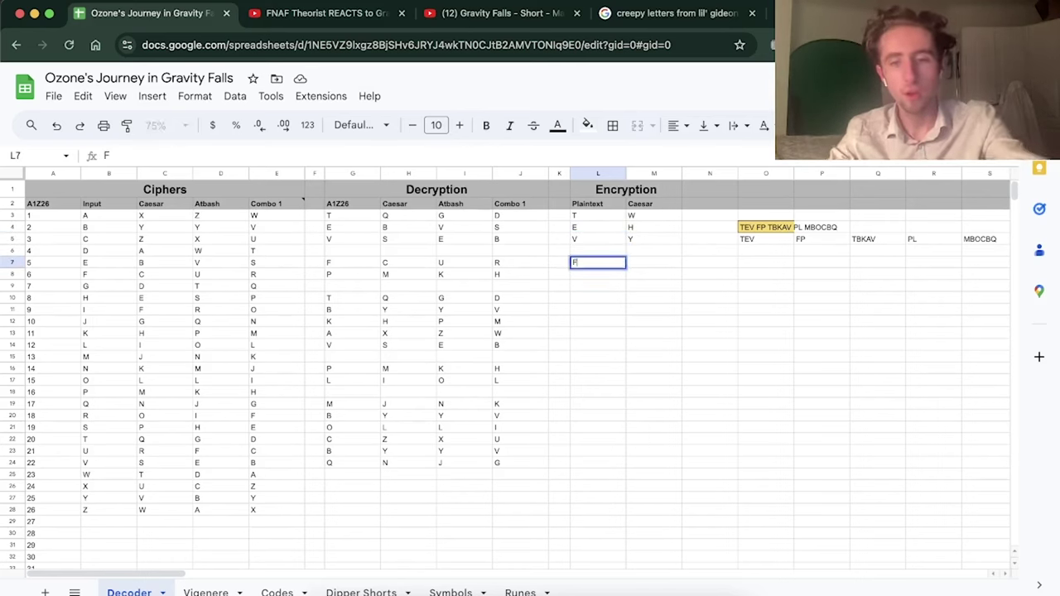
{"action": "key", "text": "Return"}
{"action": "type", "text": "P"}
{"action": "key", "text": "Return"}
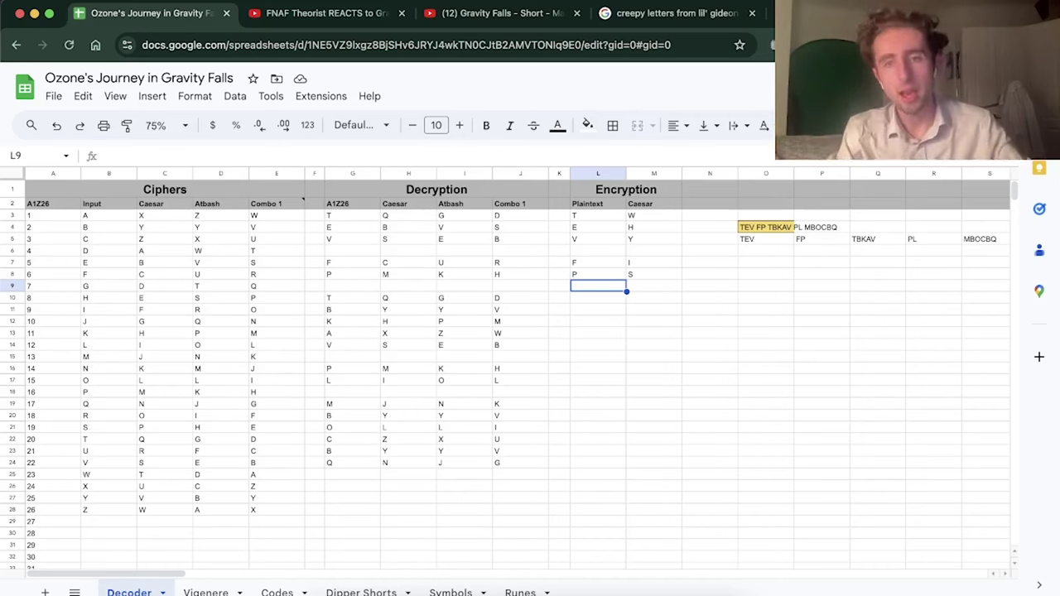
{"action": "left_click", "coordinate": [598, 297]}
{"action": "type", "text": "F"}
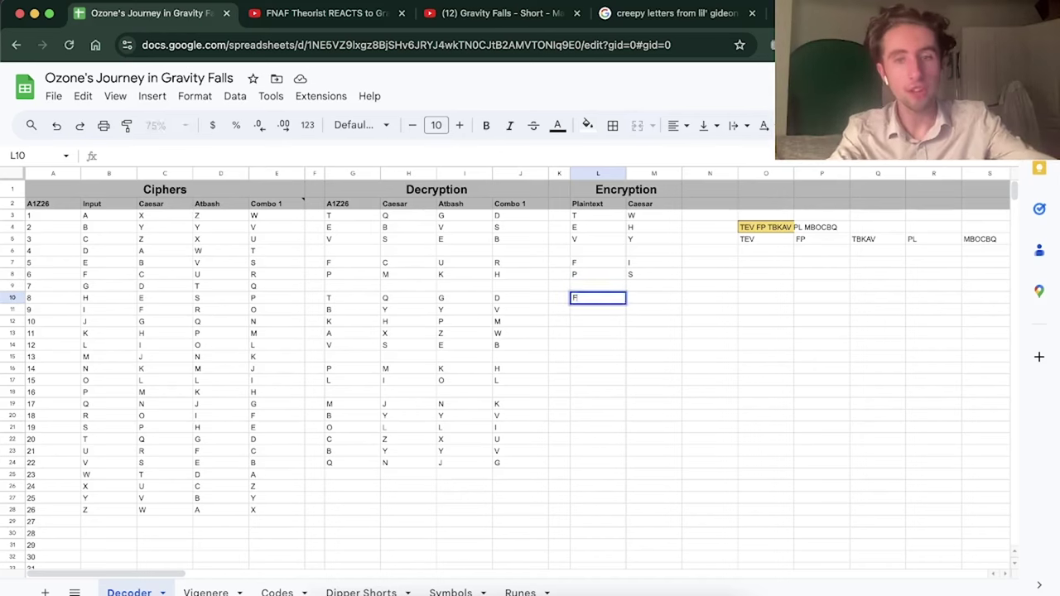
{"action": "key", "text": "Return"}
{"action": "type", "text": "P"}
{"action": "key", "text": "Return"}
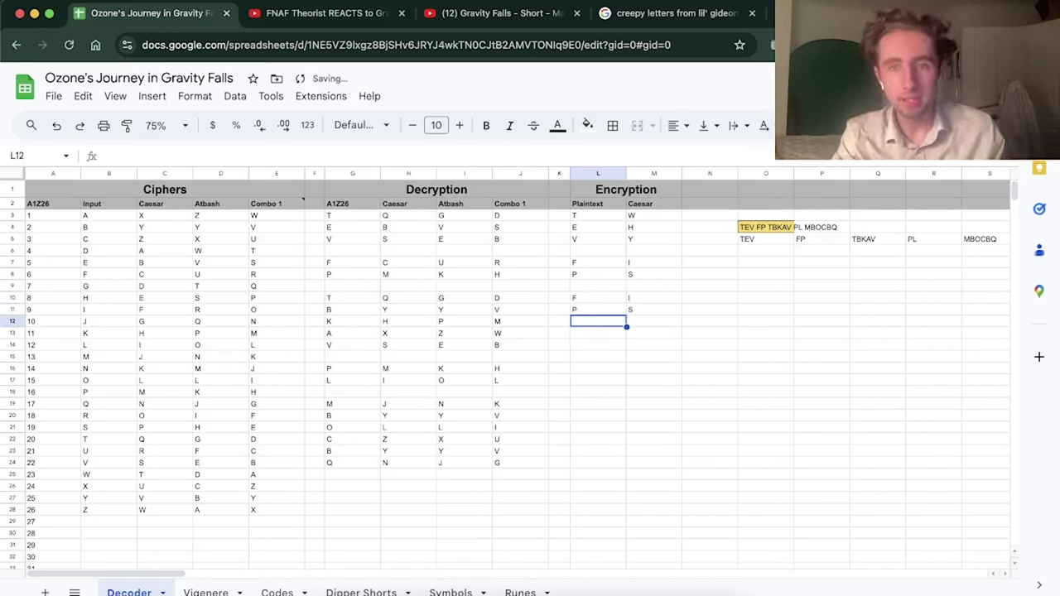
{"action": "key", "text": "super+z"}
{"action": "key", "text": "super+z"}
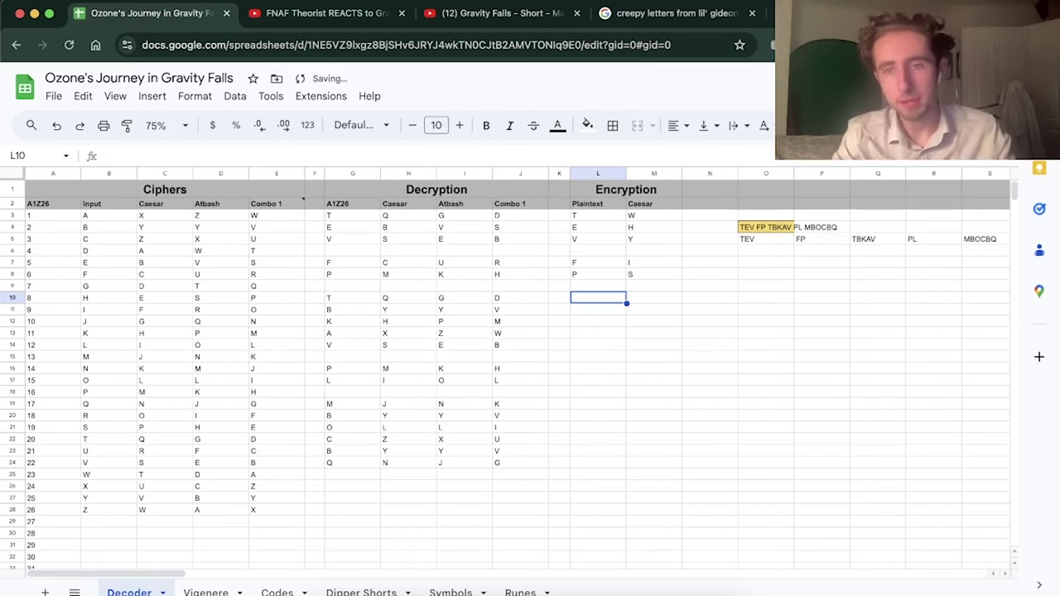
Step: Enter the third code word's letters T, B, K, A and V in Plaintext cells L10 to L14
{"action": "type", "text": "T"}
{"action": "key", "text": "Return"}
{"action": "type", "text": "B"}
{"action": "key", "text": "Return"}
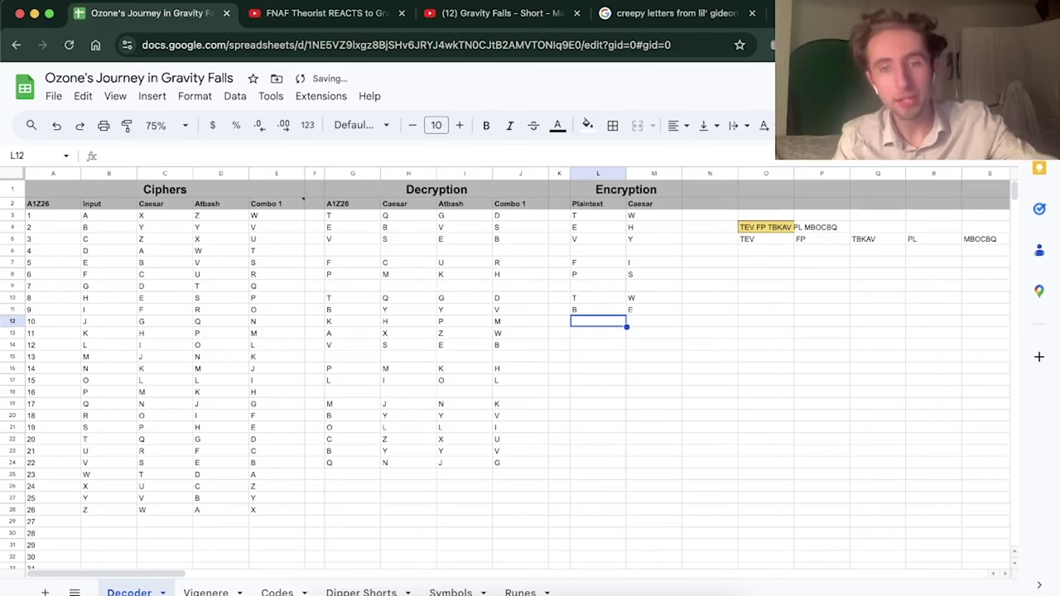
{"action": "type", "text": "K"}
{"action": "key", "text": "Return"}
{"action": "type", "text": "A"}
{"action": "key", "text": "Return"}
{"action": "type", "text": "V"}
{"action": "key", "text": "Return"}
{"action": "key", "text": "Return"}
Step: Enter the fourth code word's letters P and L in Plaintext cells L16 and L17
{"action": "type", "text": "P"}
{"action": "key", "text": "Return"}
{"action": "type", "text": "L"}
{"action": "key", "text": "Return"}
{"action": "key", "text": "Return"}
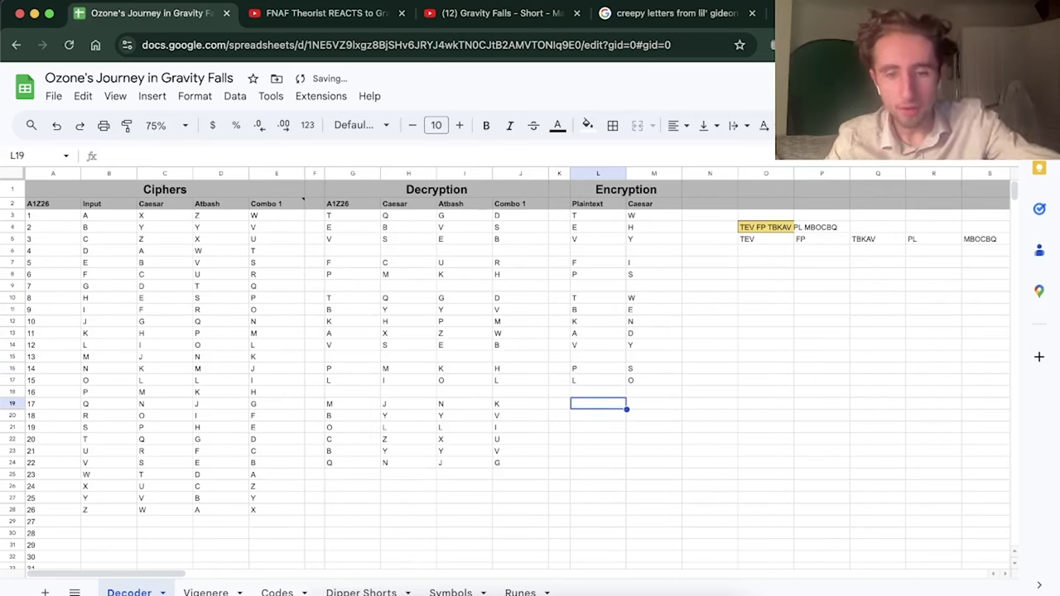
Step: Enter the last code word's letters M, B, O, C, B and Q in Plaintext cells L19 to L24
{"action": "type", "text": "M"}
{"action": "key", "text": "Return"}
{"action": "type", "text": "B"}
{"action": "key", "text": "Return"}
{"action": "type", "text": "O"}
{"action": "key", "text": "Return"}
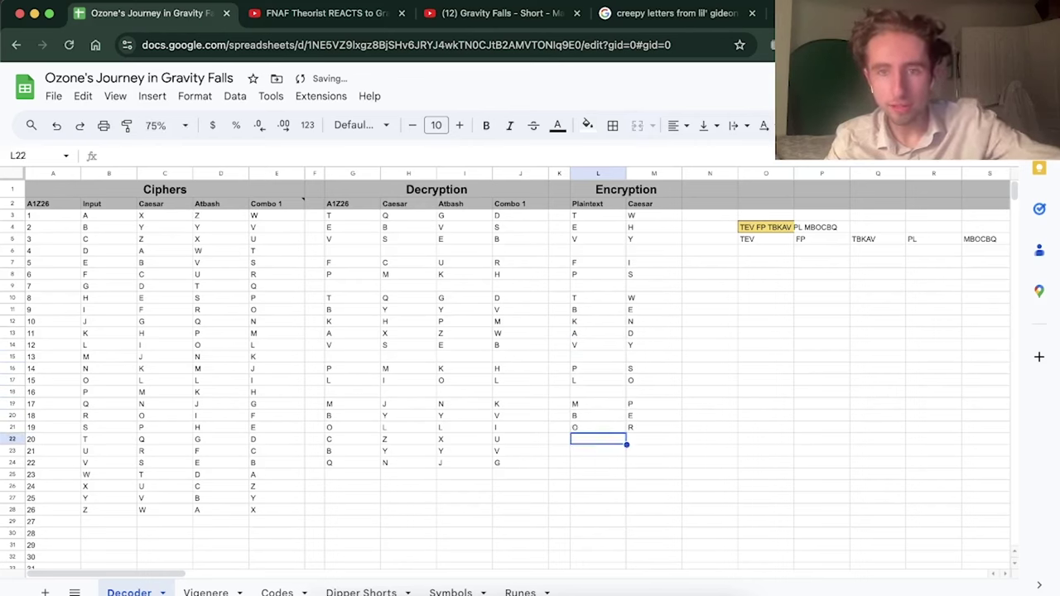
{"action": "type", "text": "C"}
{"action": "key", "text": "Return"}
{"action": "type", "text": "B"}
{"action": "key", "text": "Return"}
{"action": "type", "text": "Q"}
{"action": "key", "text": "Return"}
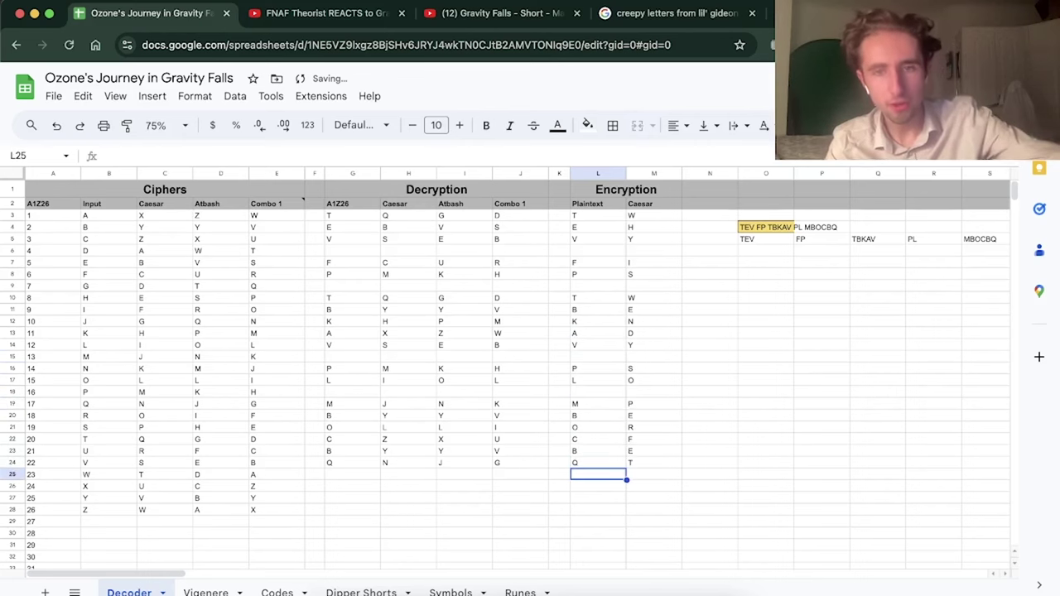
Step: Examine the completed Encryption columns and compare the Input and Caesar letters in cells B8 and C8
{"action": "left_click", "coordinate": [654, 474]}
{"action": "left_click", "coordinate": [710, 450]}
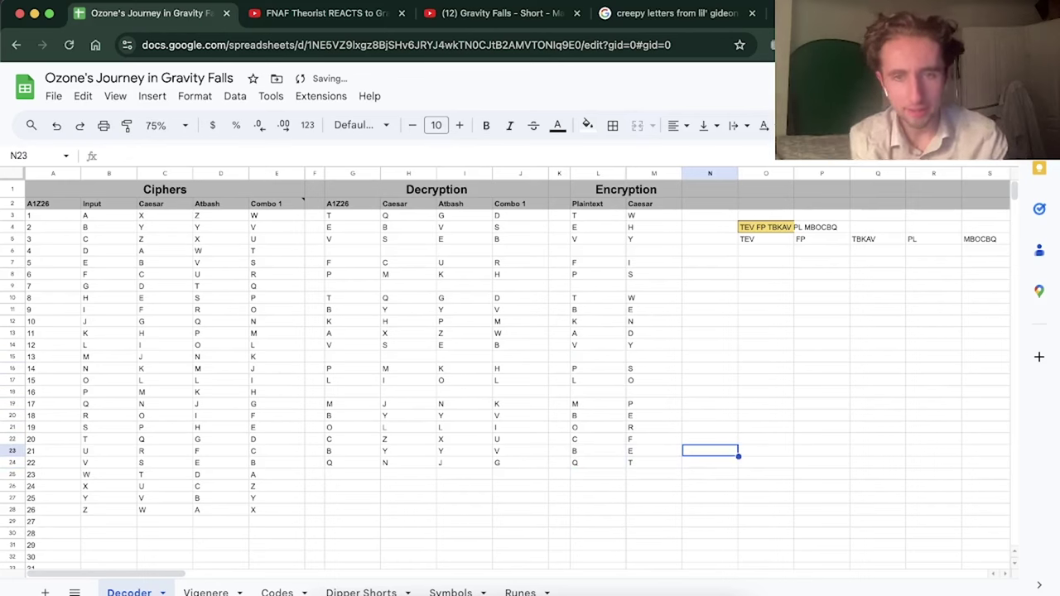
{"action": "left_click", "coordinate": [590, 465]}
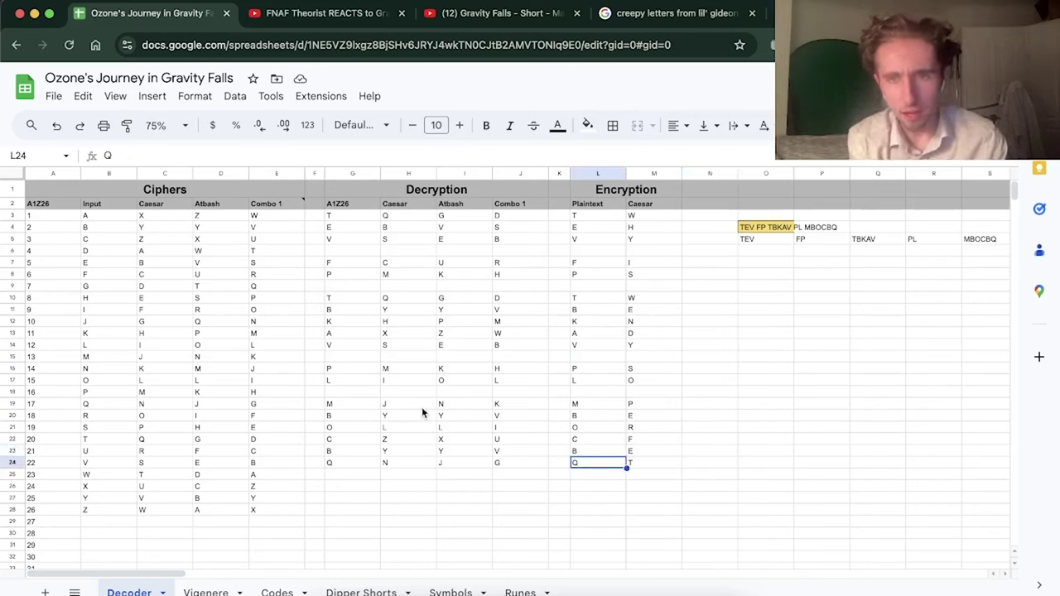
{"action": "left_click_drag", "start_coordinate": [144, 274], "coordinate": [126, 273]}
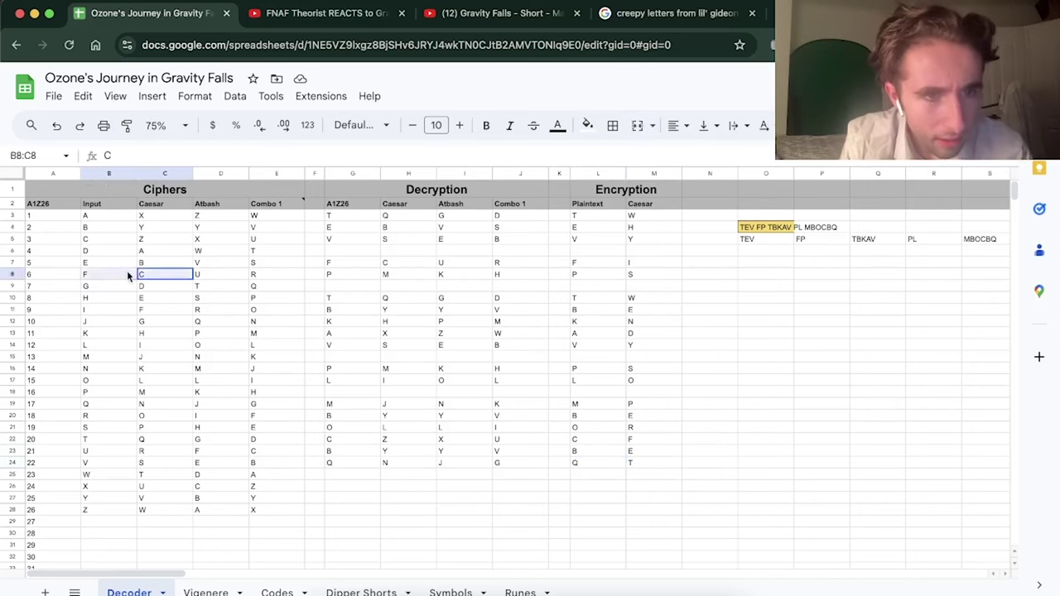
Step: Switch to QuickTime Player, enlarge the S02E01 Scary-oke video and examine the Big Mysteries board around 04:23
{"action": "left_click", "coordinate": [114, 277]}
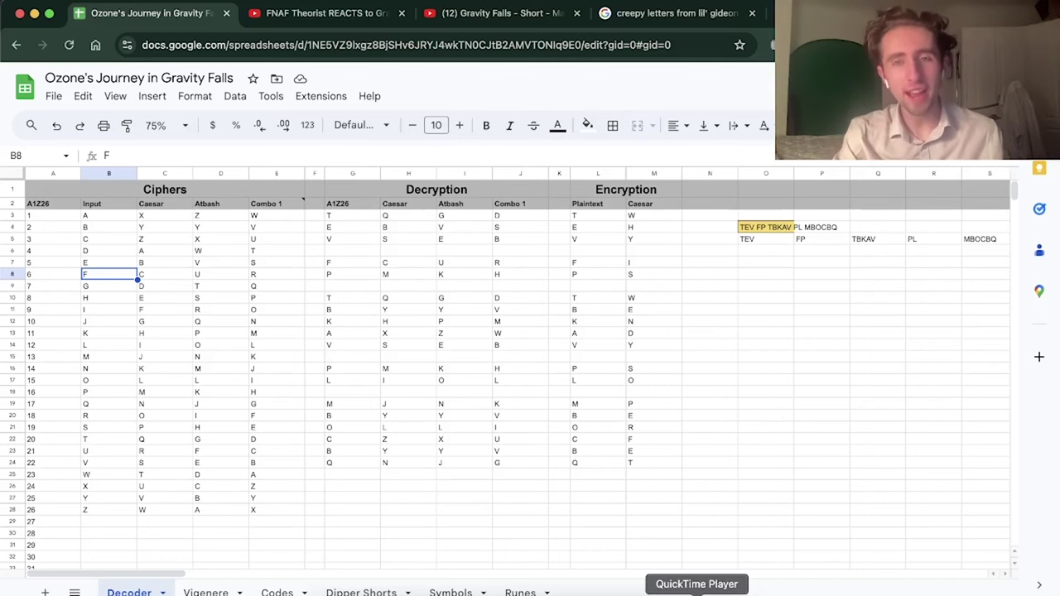
{"action": "left_click", "coordinate": [696, 593]}
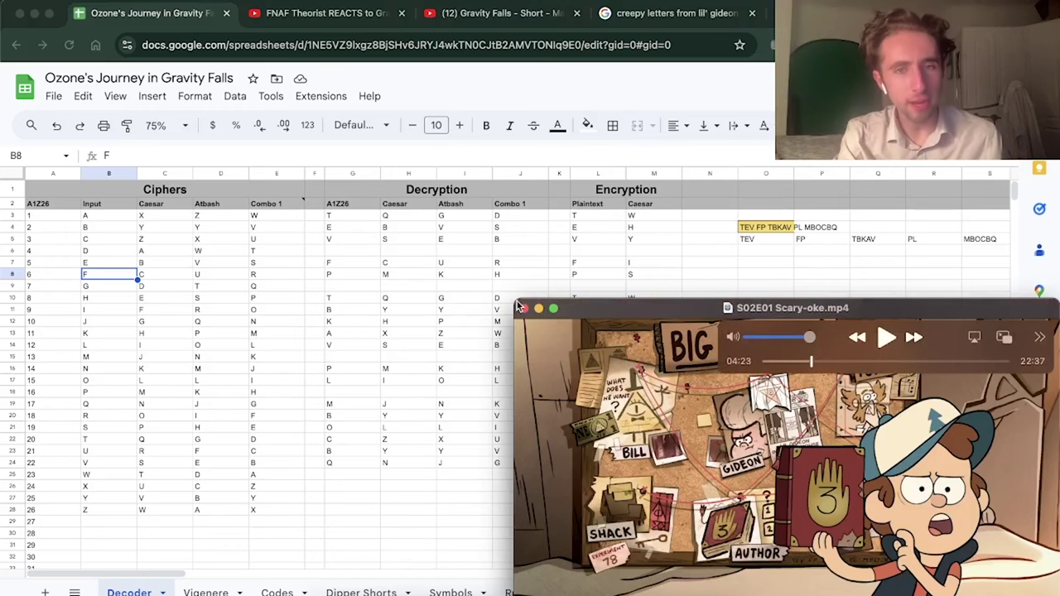
{"action": "left_click", "coordinate": [553, 307]}
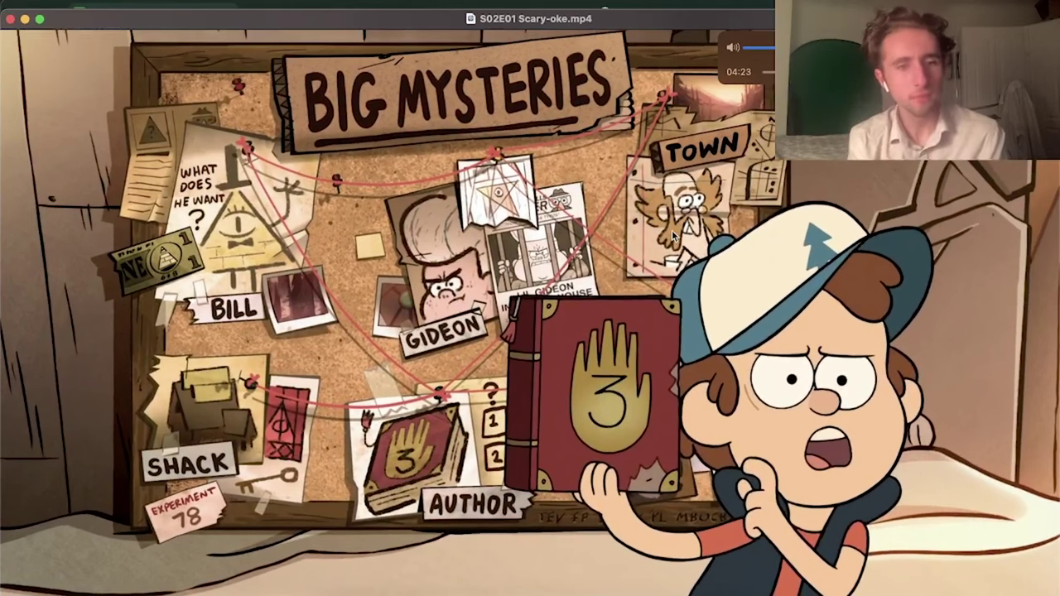
{"action": "key", "text": "space"}
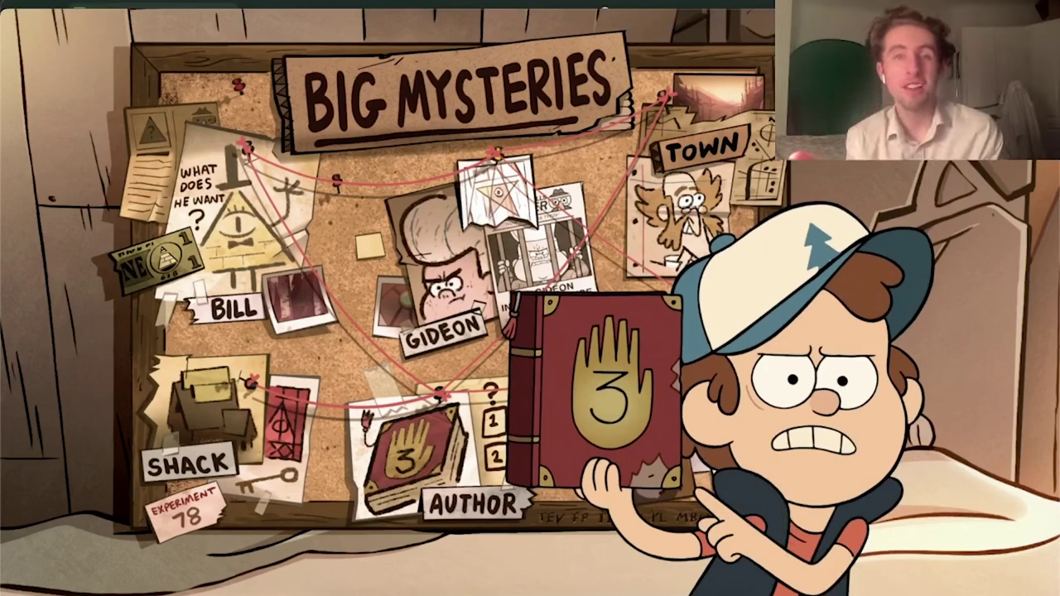
{"action": "mouse_move", "coordinate": [560, 400]}
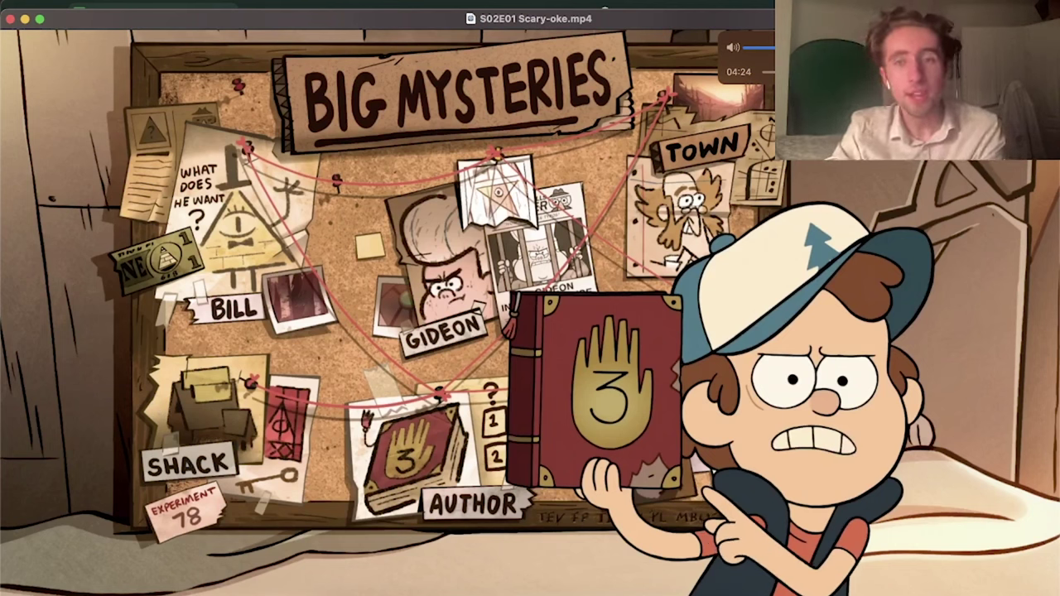
Step: Play on through the episode, pausing at the journal, bedroom and drawer scenes and the Leprecorn page to look for coded messages
{"action": "key", "text": "space"}
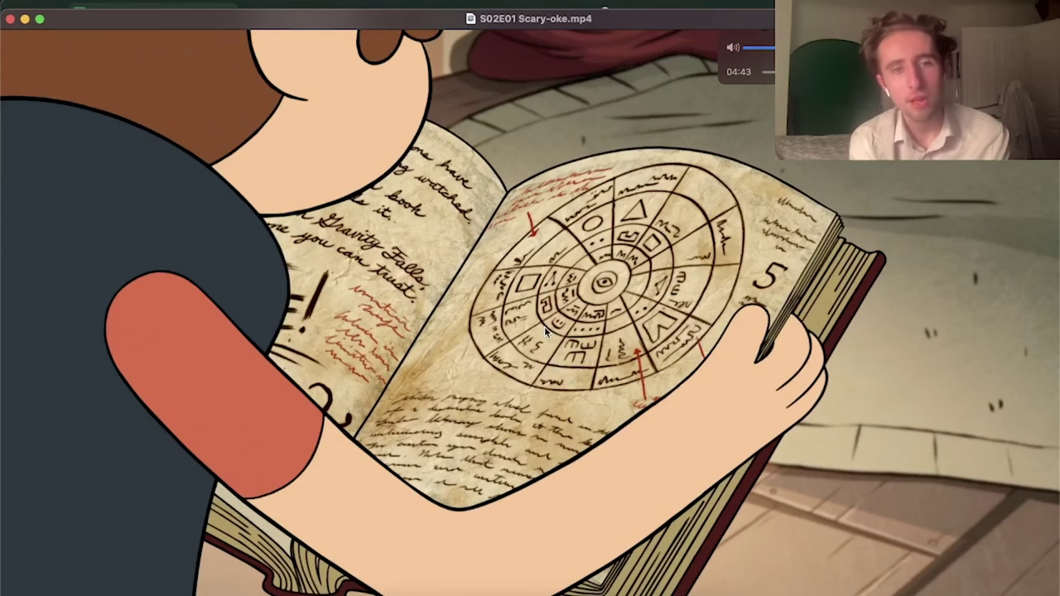
{"action": "key", "text": "space"}
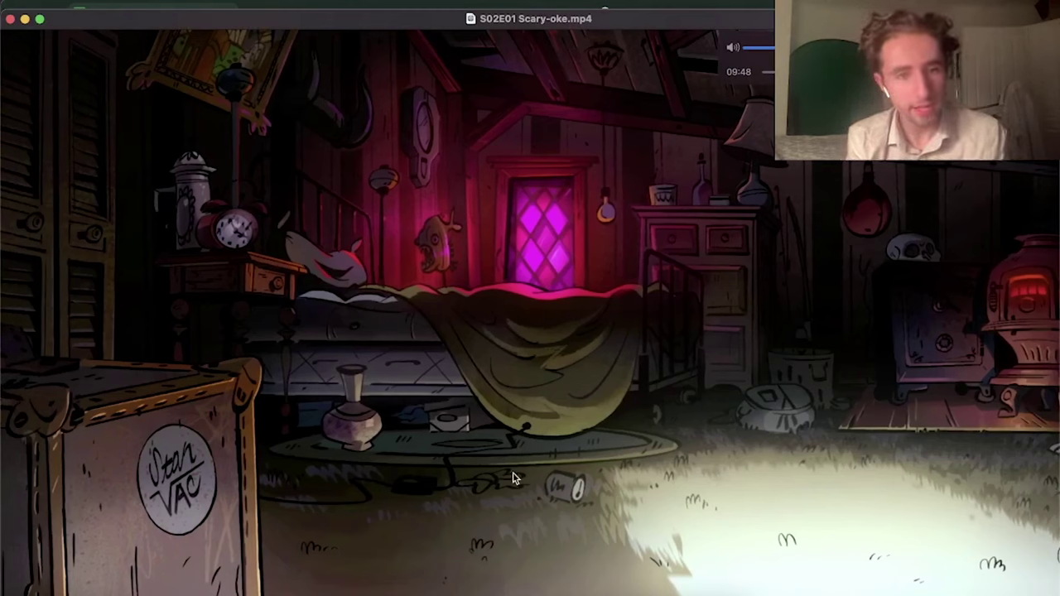
{"action": "key", "text": "space"}
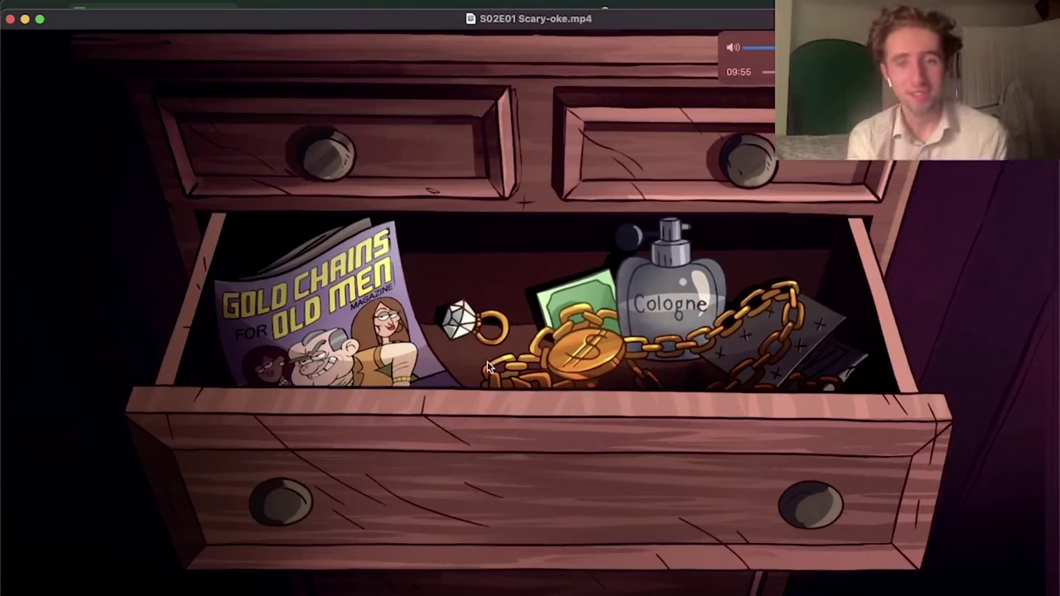
{"action": "key", "text": "space"}
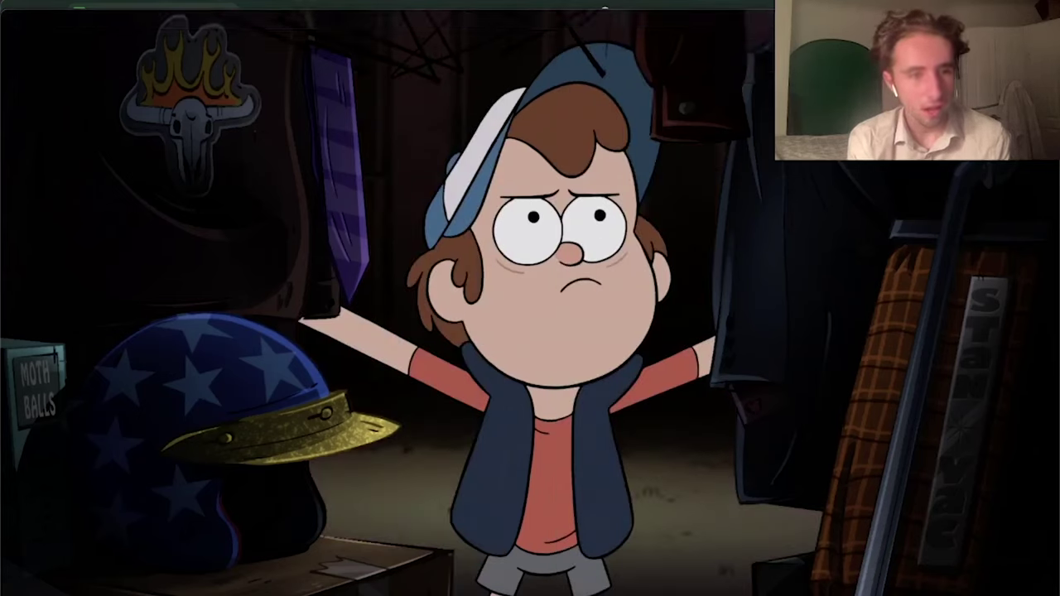
{"action": "key", "text": "space"}
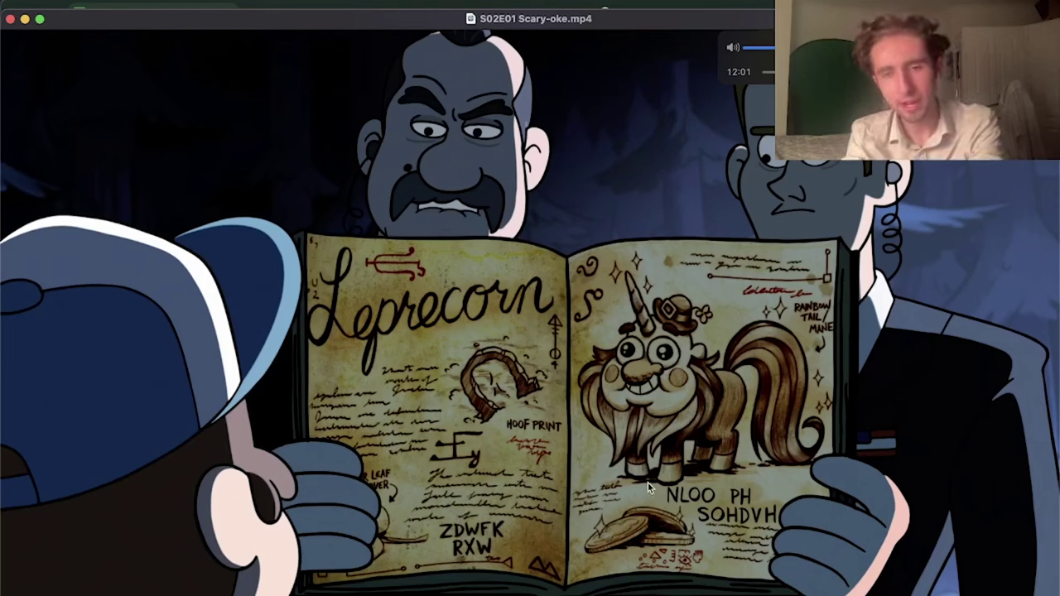
Step: Switch to the Decoder sheet in Google Sheets and decode the left journal page's code by entering ZDWFK RXW in cell O4
{"action": "key", "text": "super+Tab"}
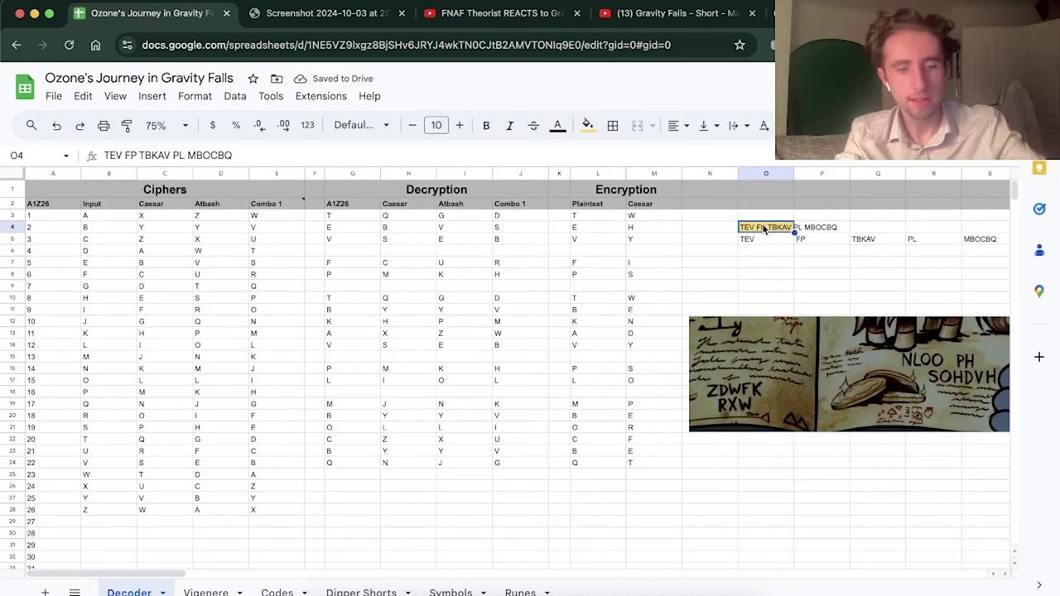
{"action": "type", "text": "ZDWFK RXW"}
{"action": "key", "text": "Return"}
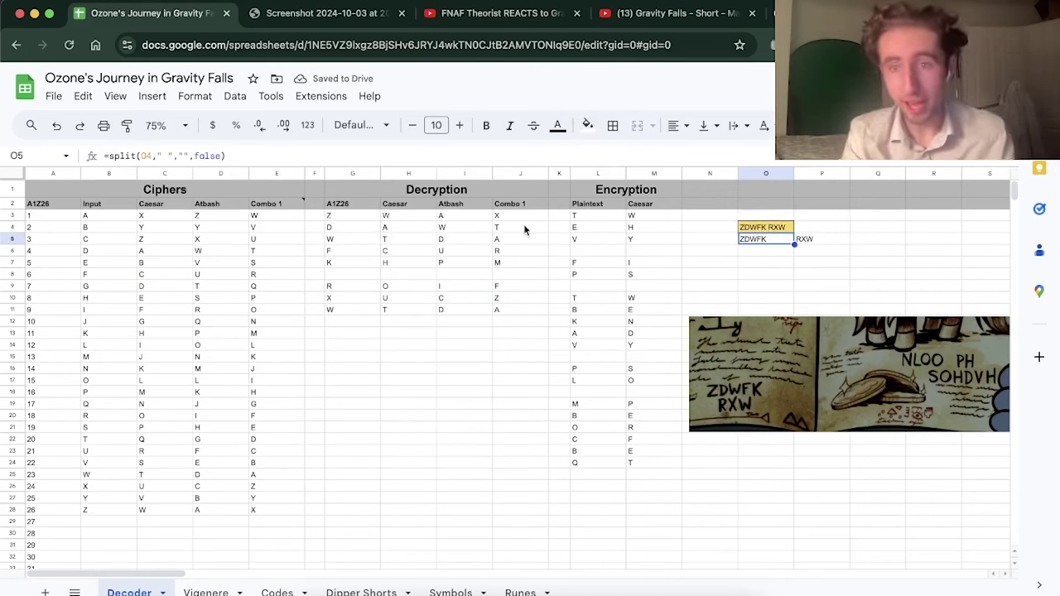
Step: Replace the code in cell O4 with the right journal page's text, NLOO PH SOHDVH
{"action": "key", "text": "Up"}
{"action": "key", "text": "Delete"}
{"action": "type", "text": "NLOO"}
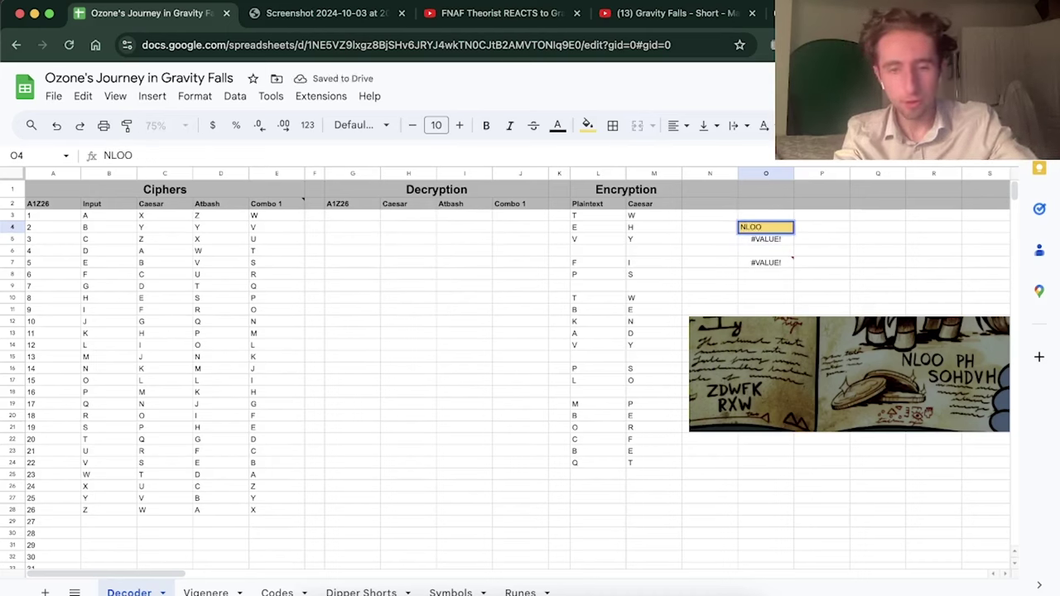
{"action": "type", "text": " PH SOH"}
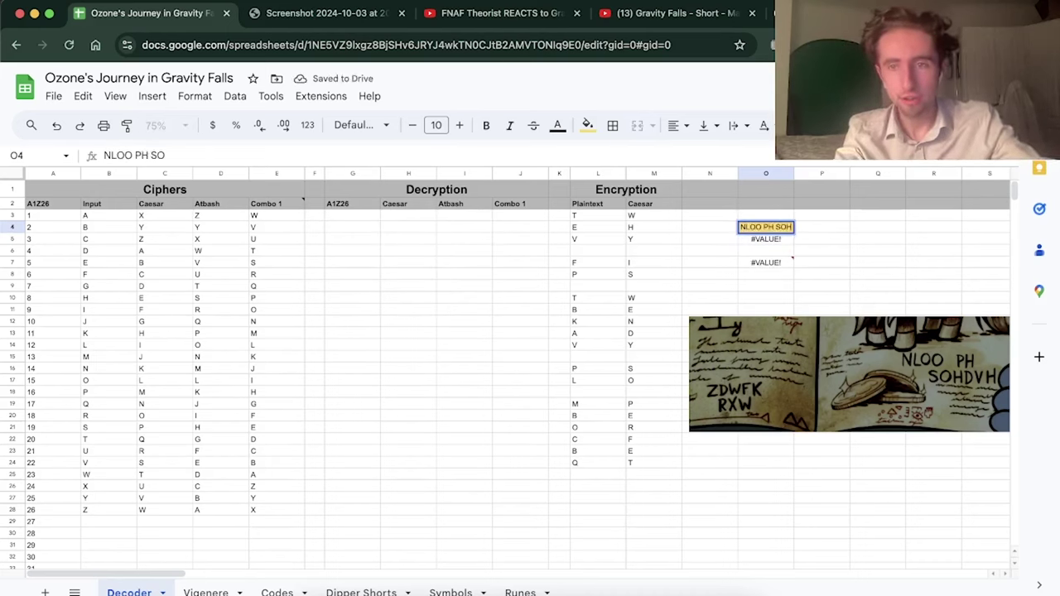
{"action": "type", "text": "DVH"}
{"action": "key", "text": "Return"}
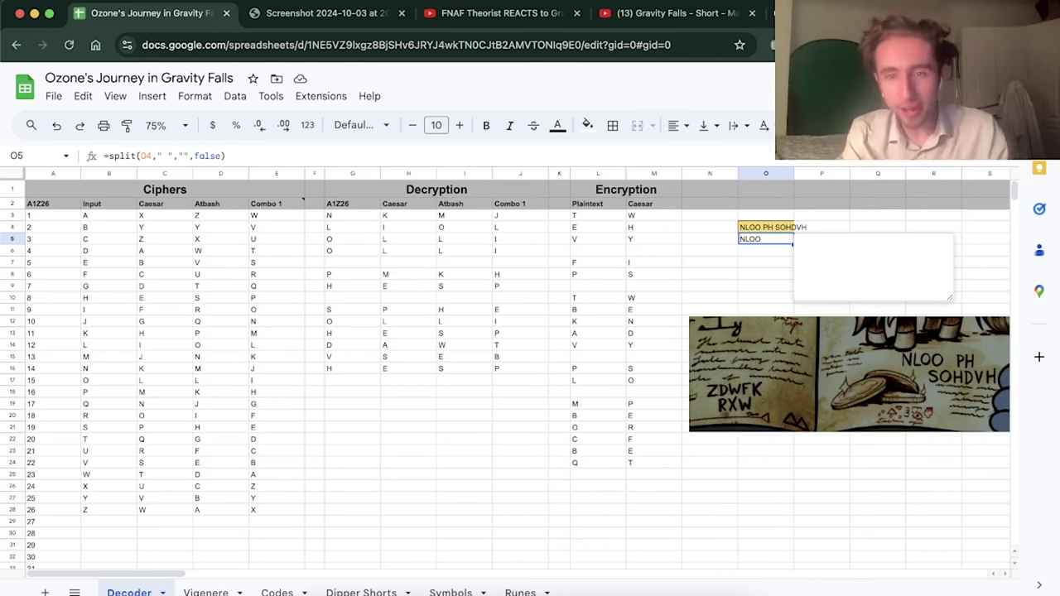
Step: Switch back to QuickTime Player and examine the journal's invisible ink page and its symbols at 18:26
{"action": "left_click", "coordinate": [687, 589]}
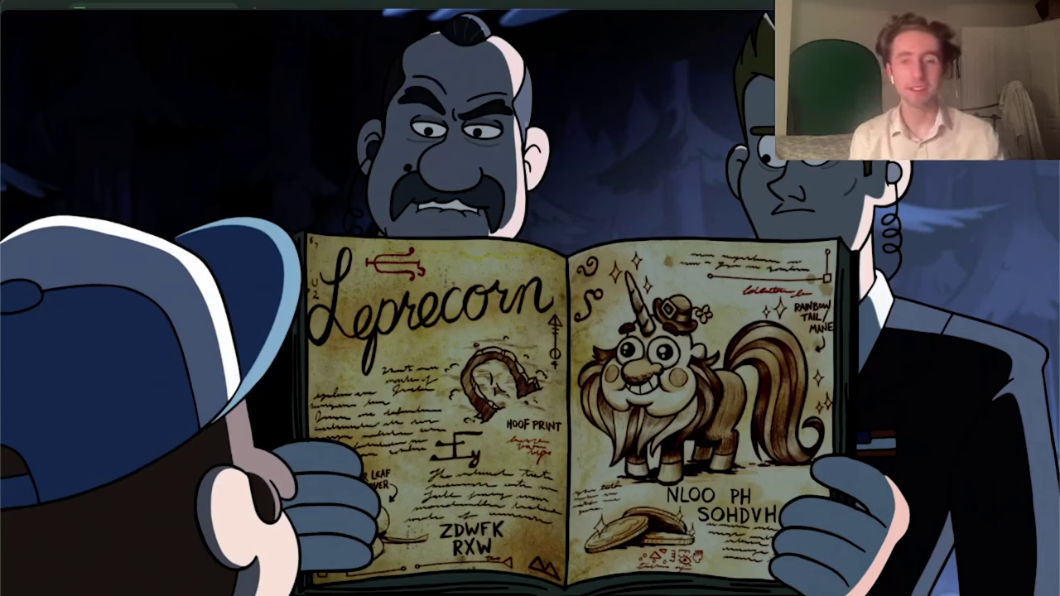
{"action": "mouse_move", "coordinate": [487, 472]}
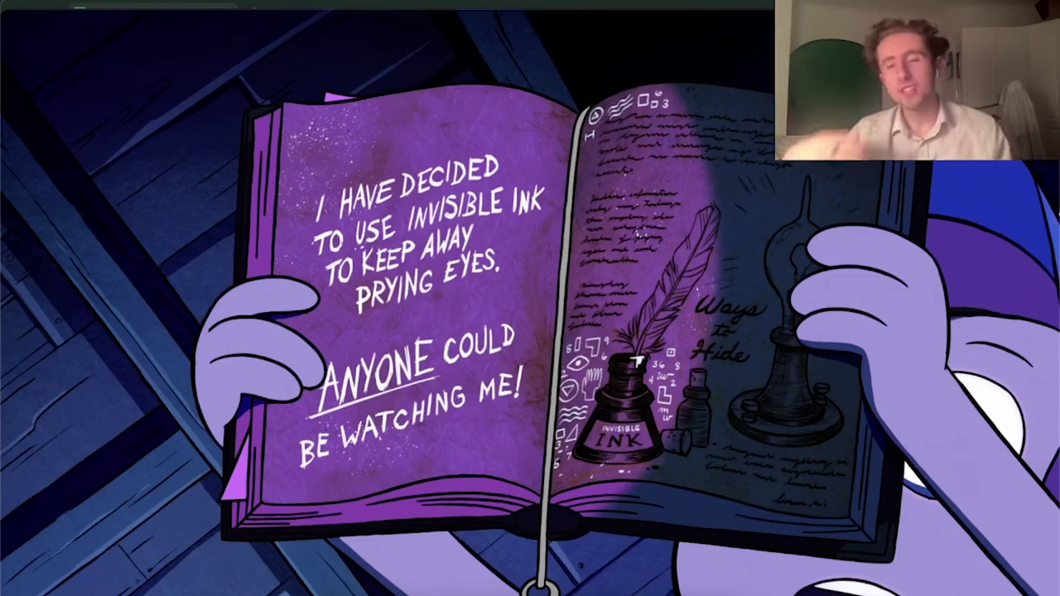
{"action": "mouse_move", "coordinate": [637, 364]}
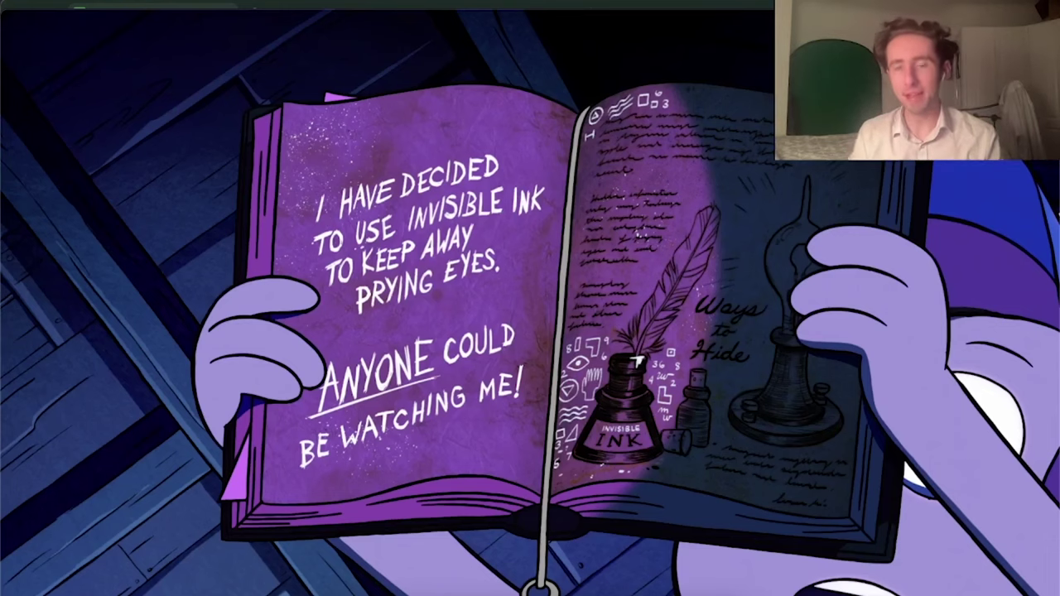
{"action": "mouse_move", "coordinate": [676, 245]}
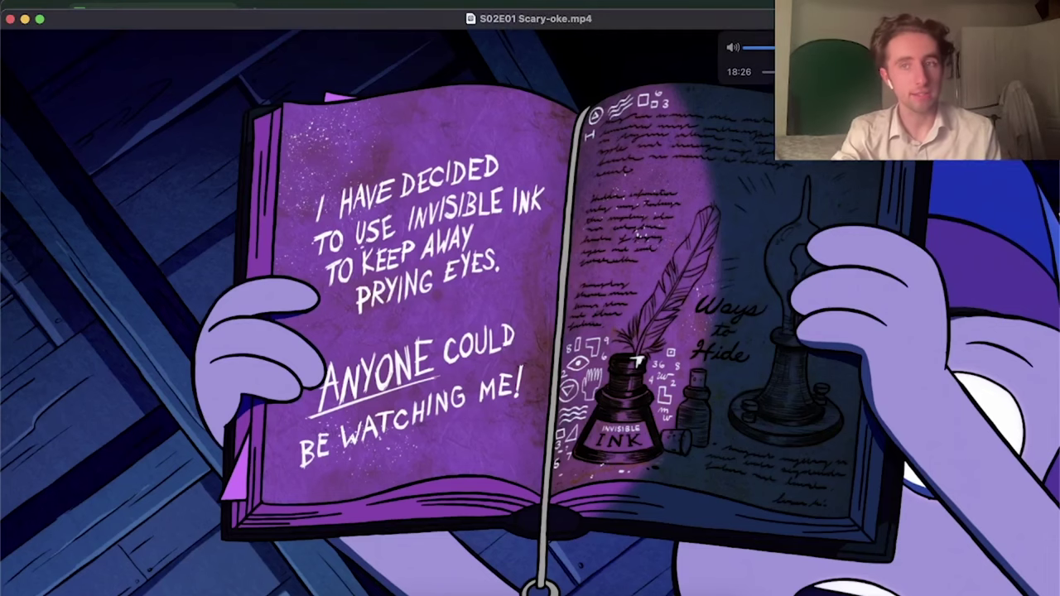